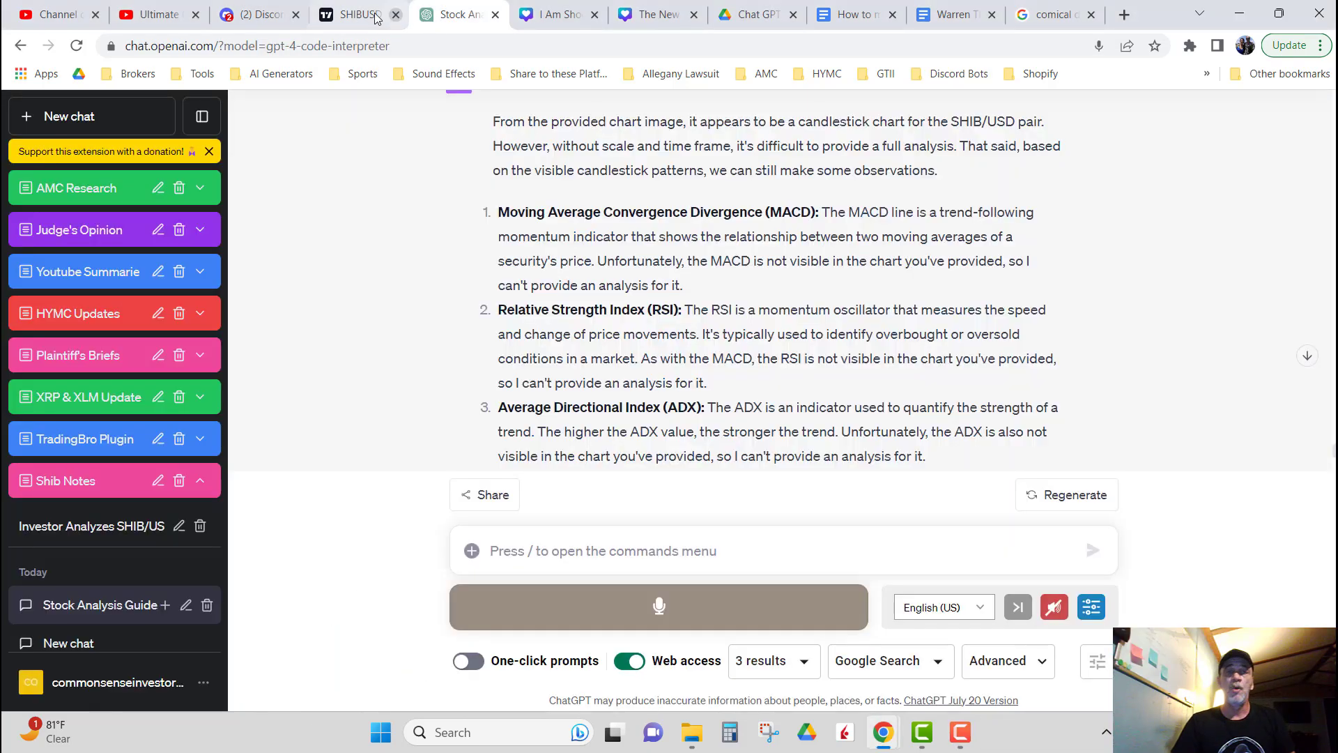
# - Go to the TradingView SHIBUSD chart and open its snapshot menu to download an image
pyautogui.click(369, 16)
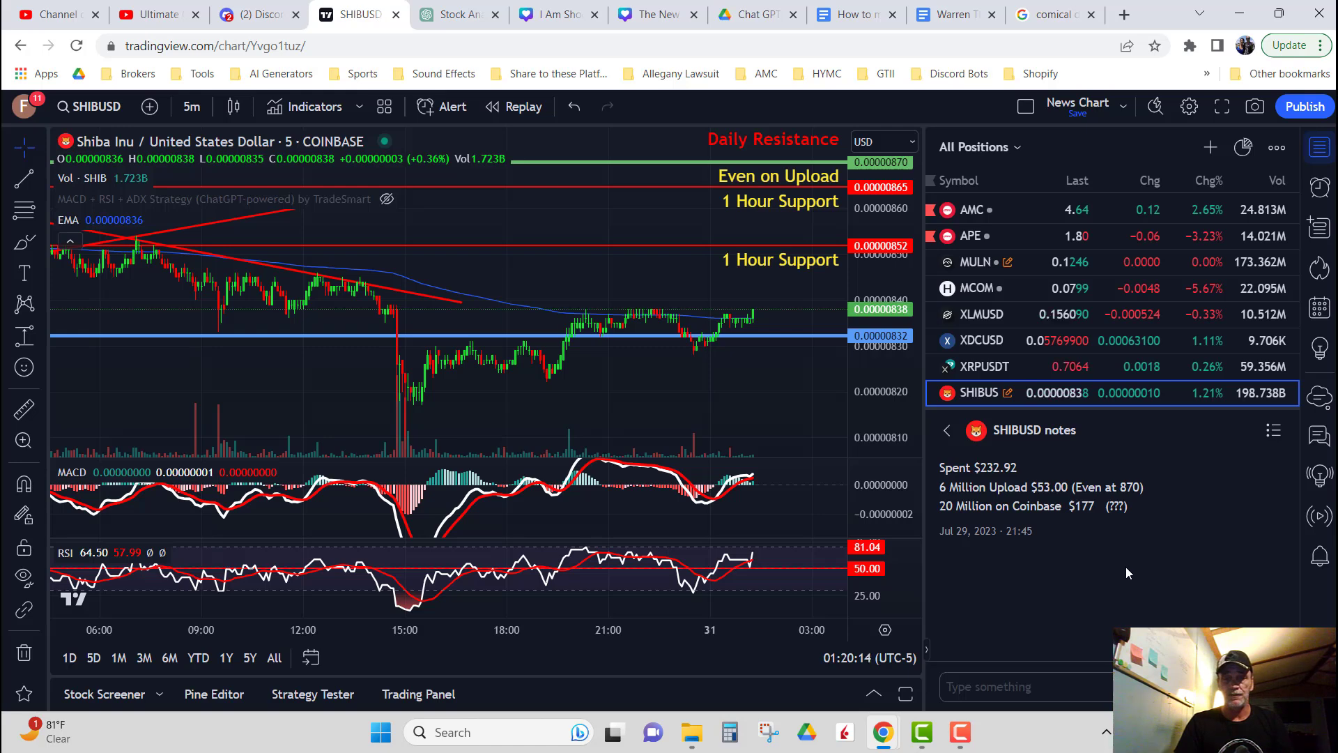
pyautogui.click(1256, 107)
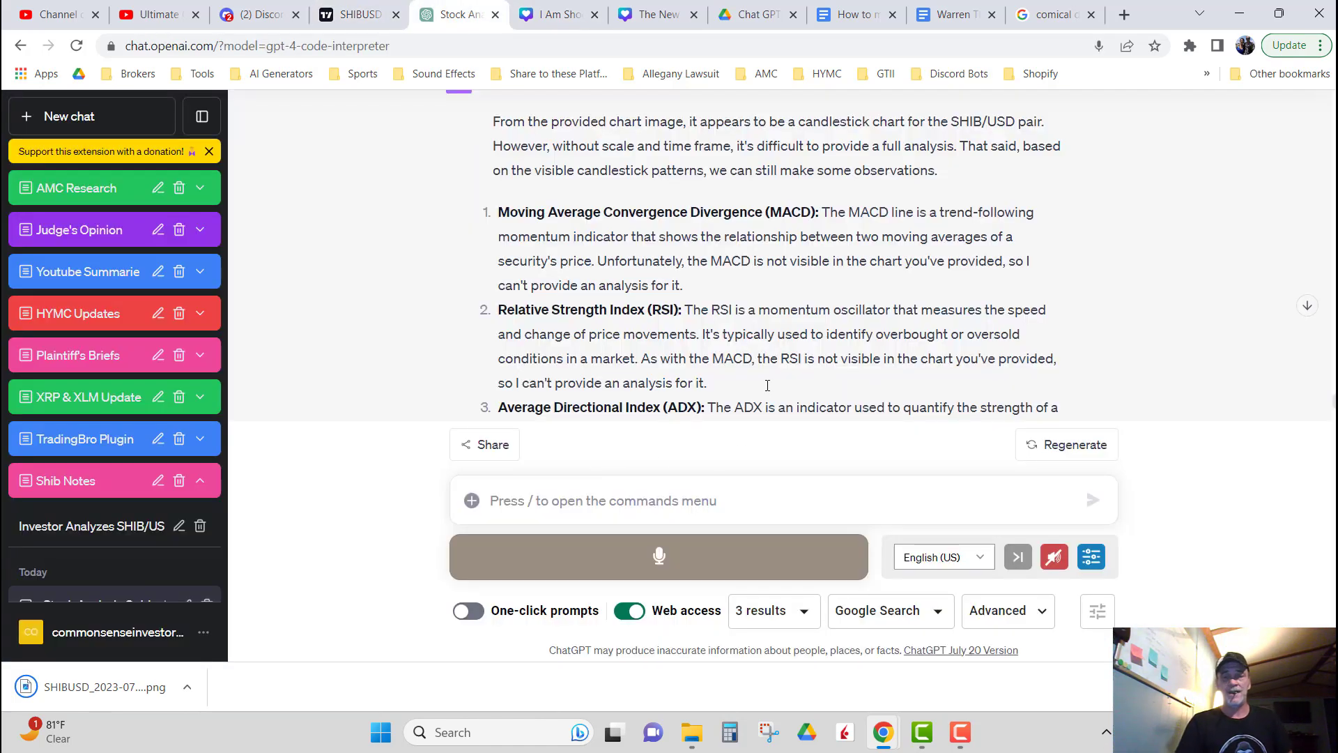
# - Paste the Warren stock-analyst prompt into the message box, then open the account menu
pyautogui.scroll(-10, 770, 362)
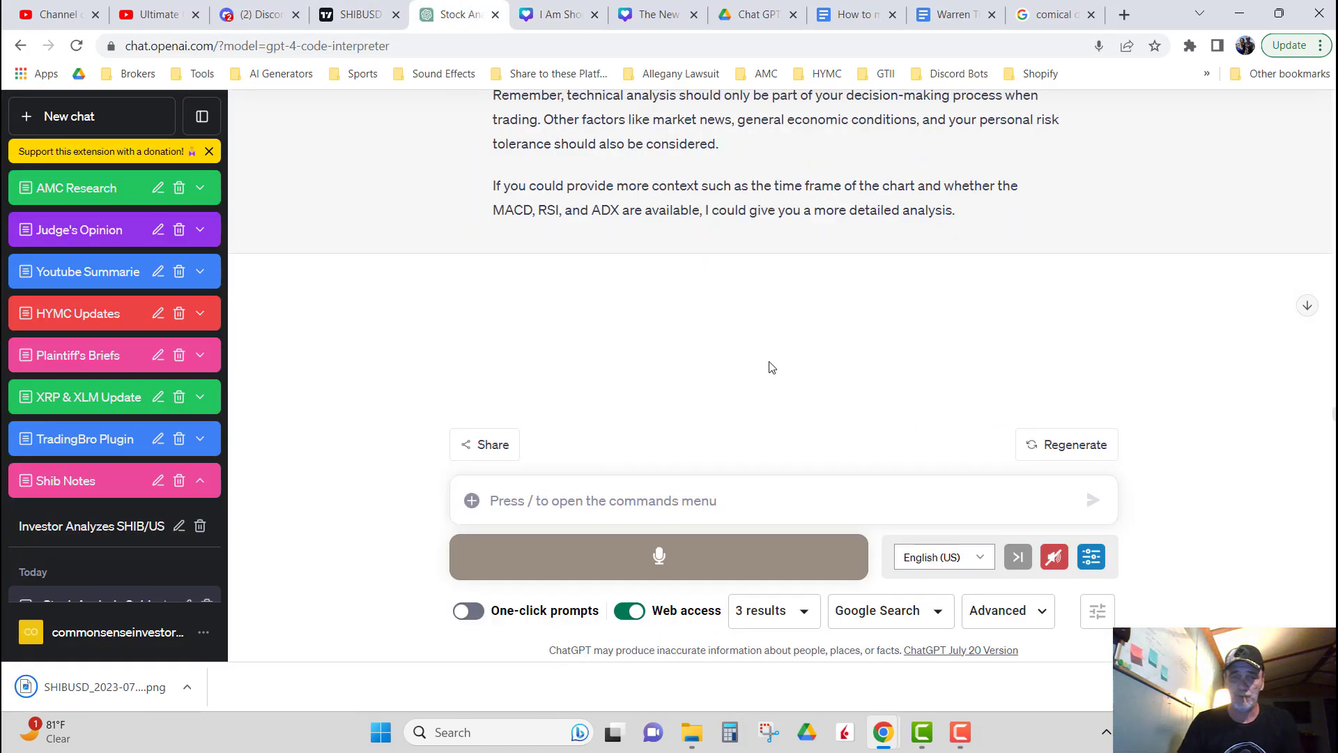
pyautogui.rightClick(633, 499)
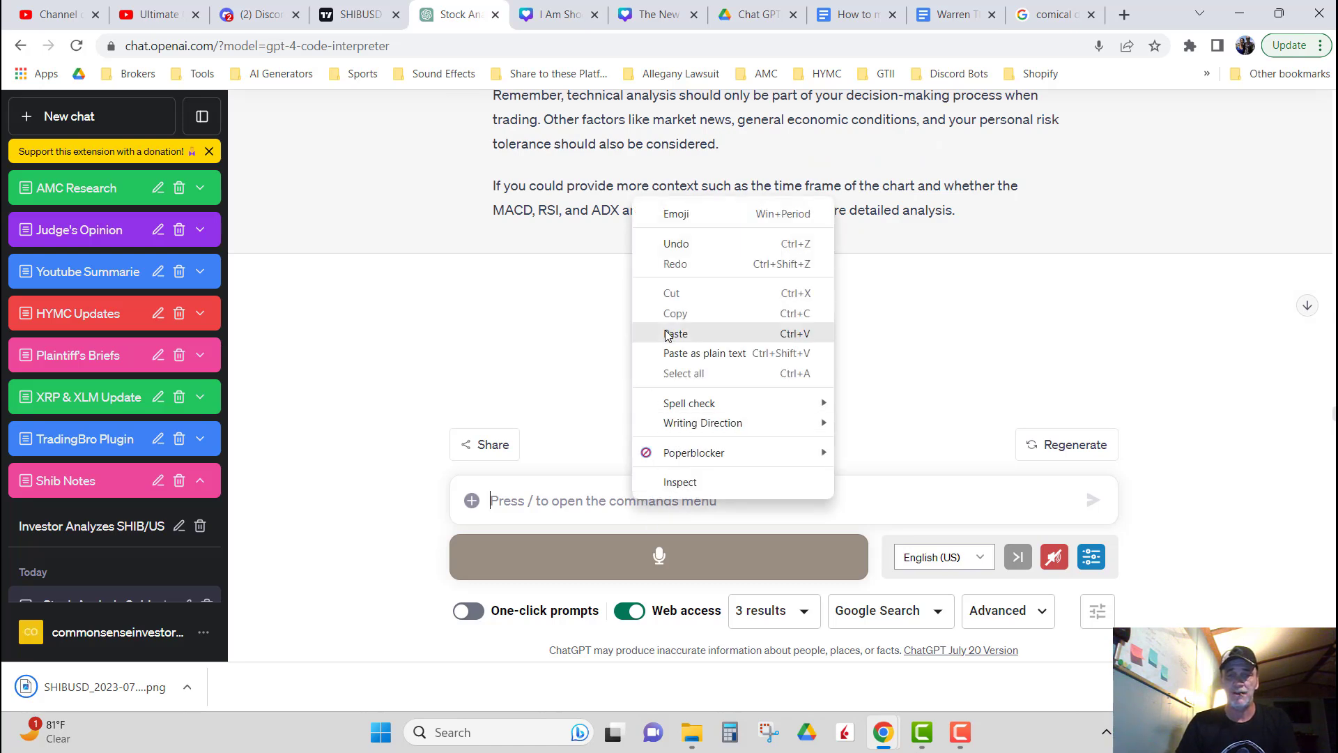
pyautogui.click(669, 340)
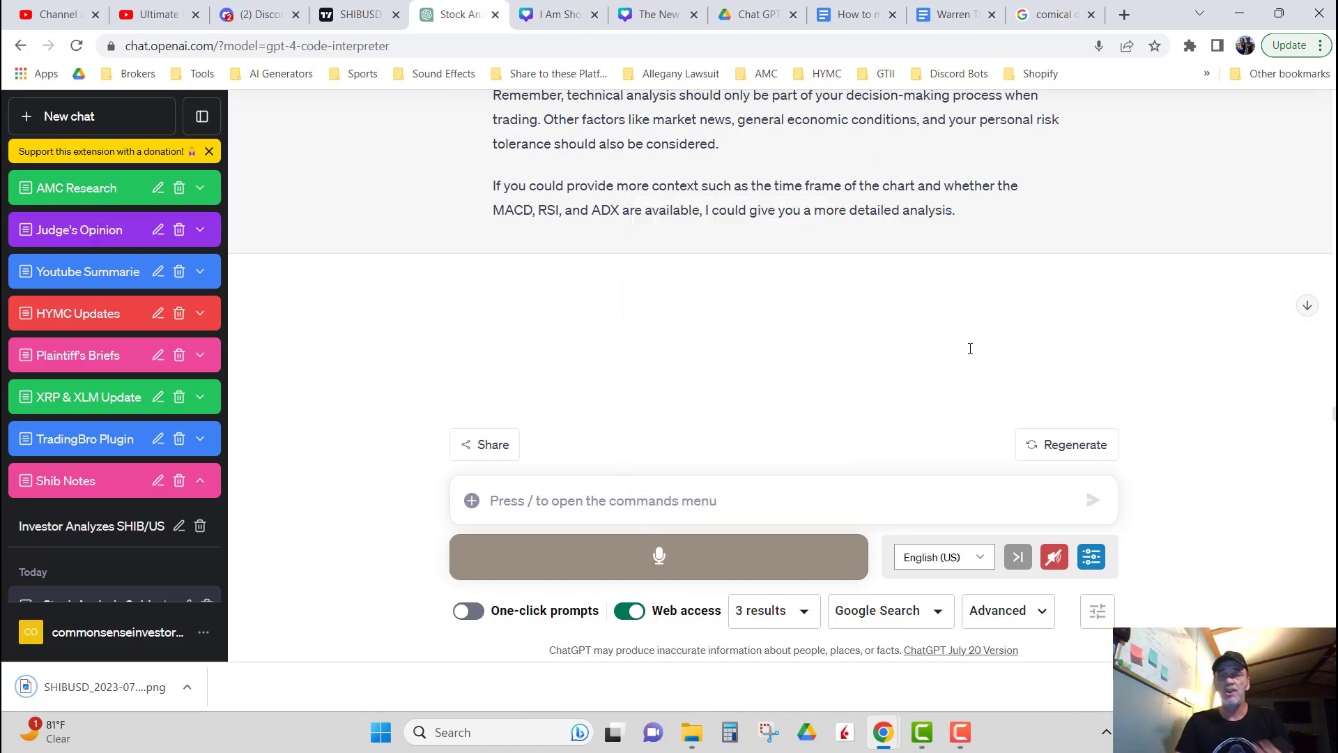
pyautogui.hotkey('ctrl', 'v')
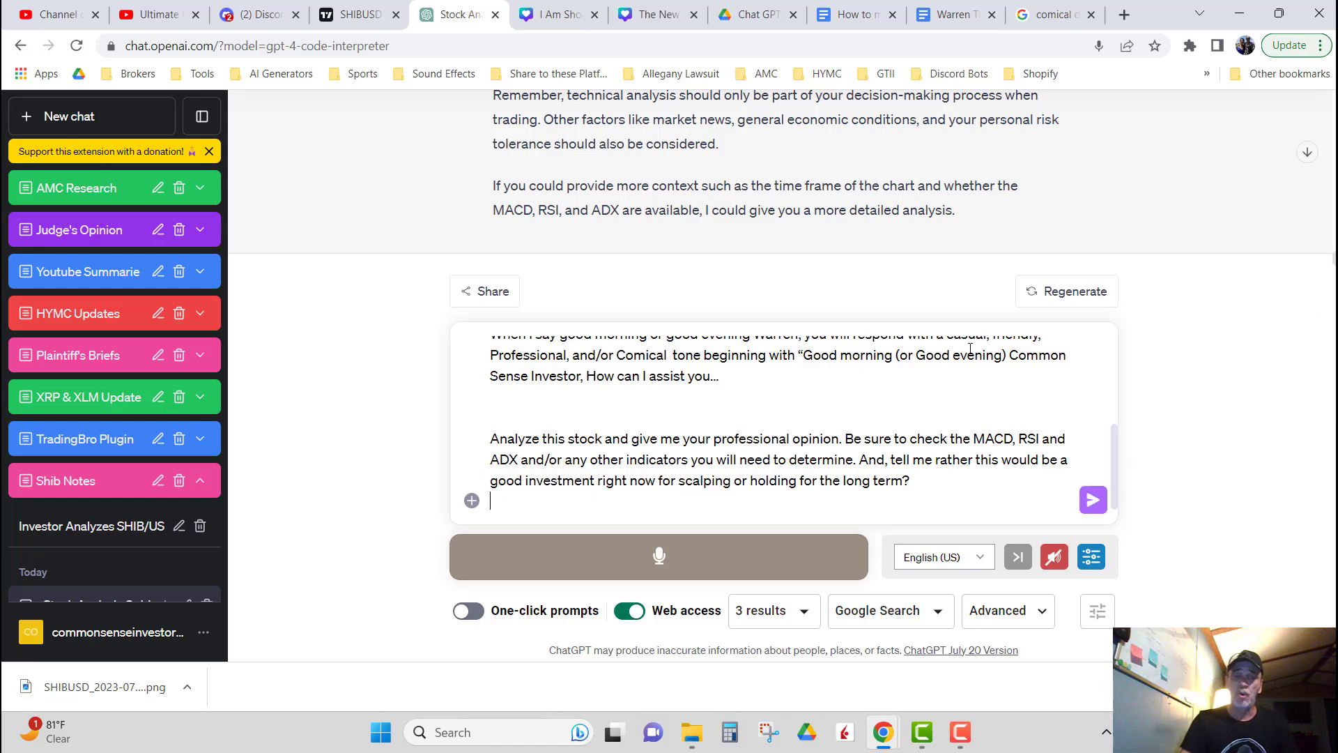
pyautogui.click(204, 633)
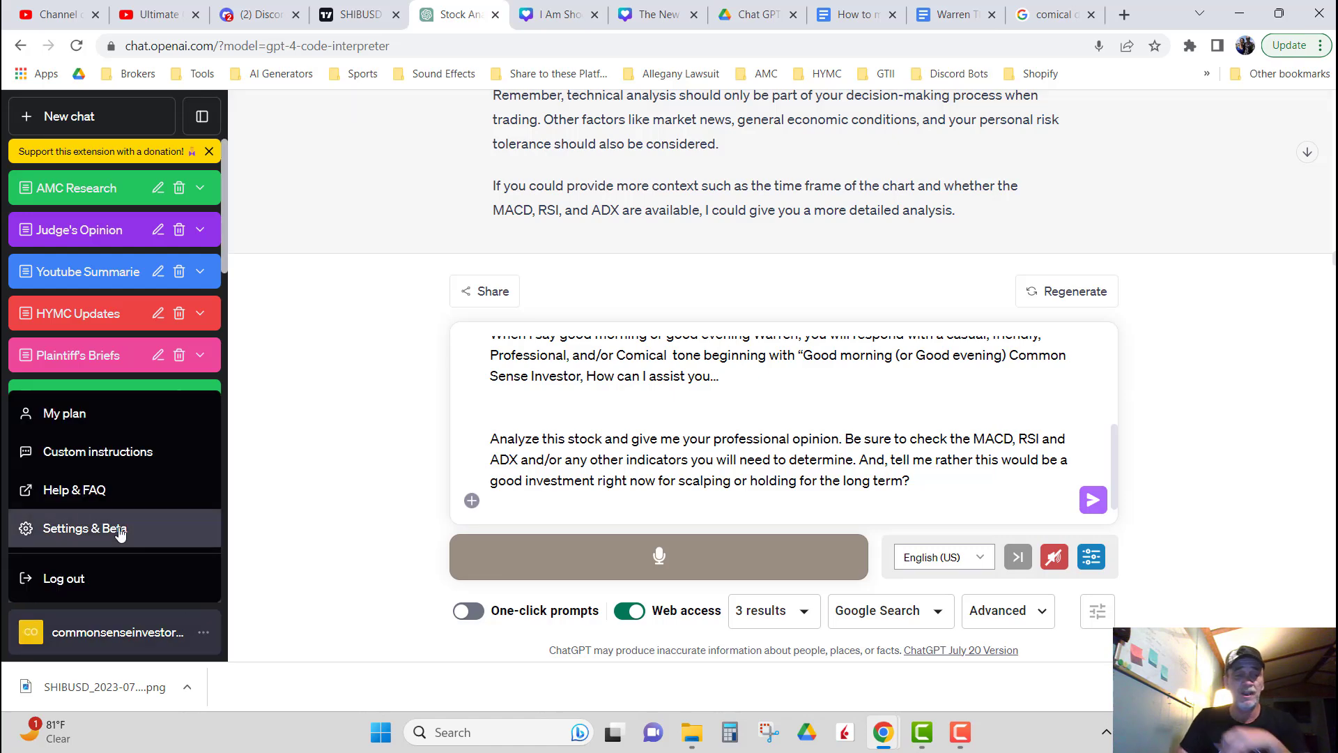
pyautogui.click(120, 531)
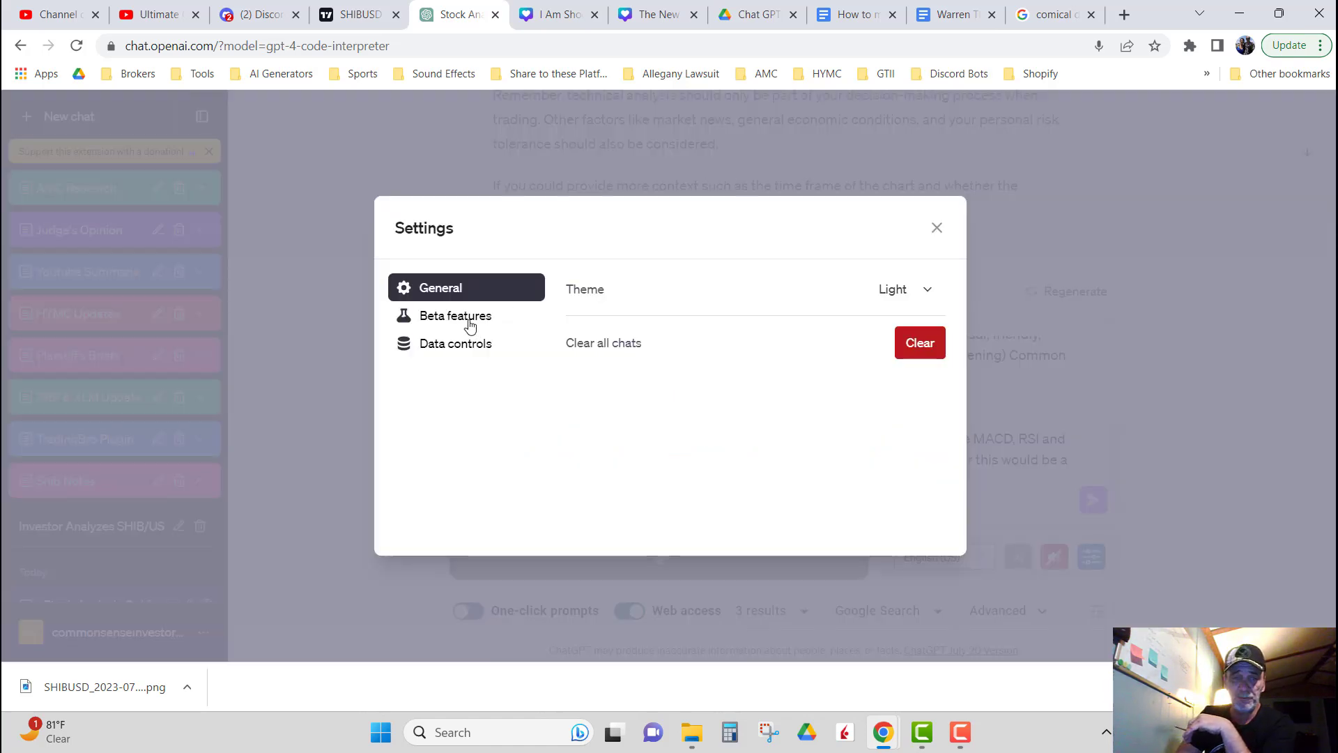
pyautogui.click(470, 322)
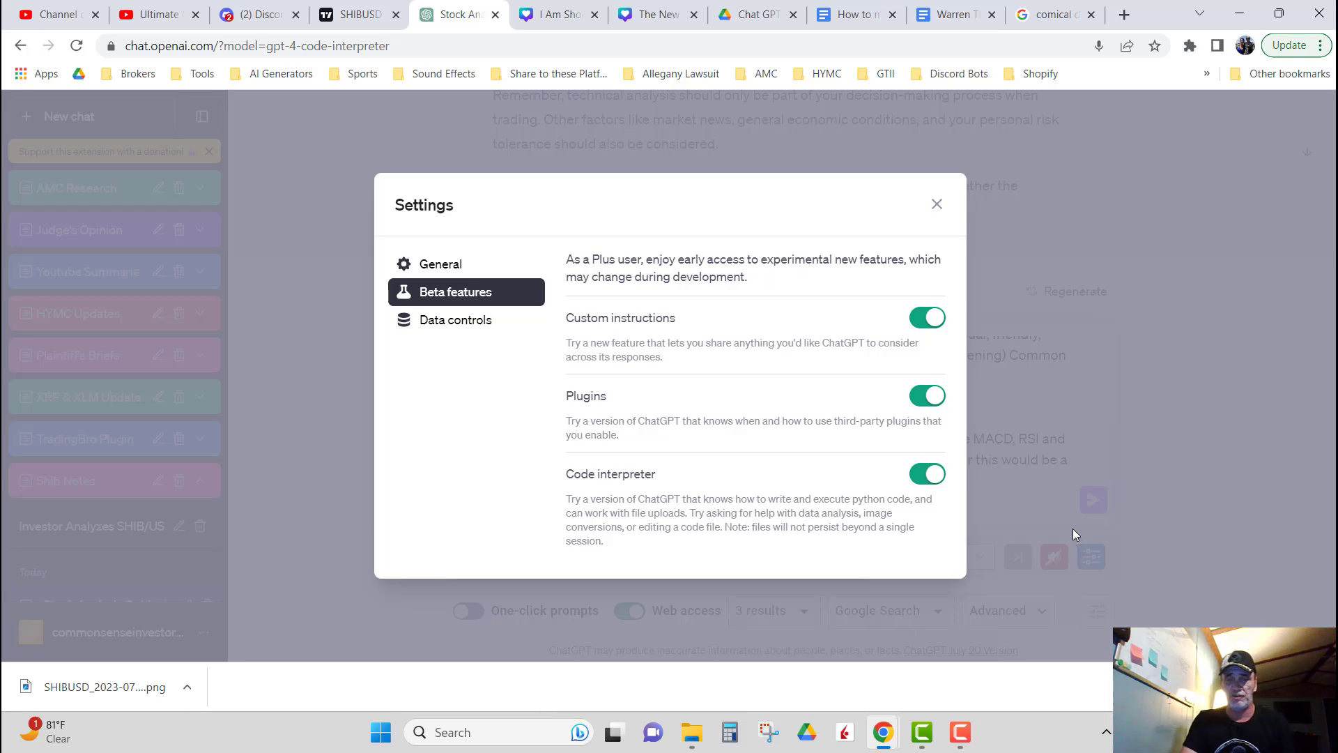
pyautogui.click(937, 204)
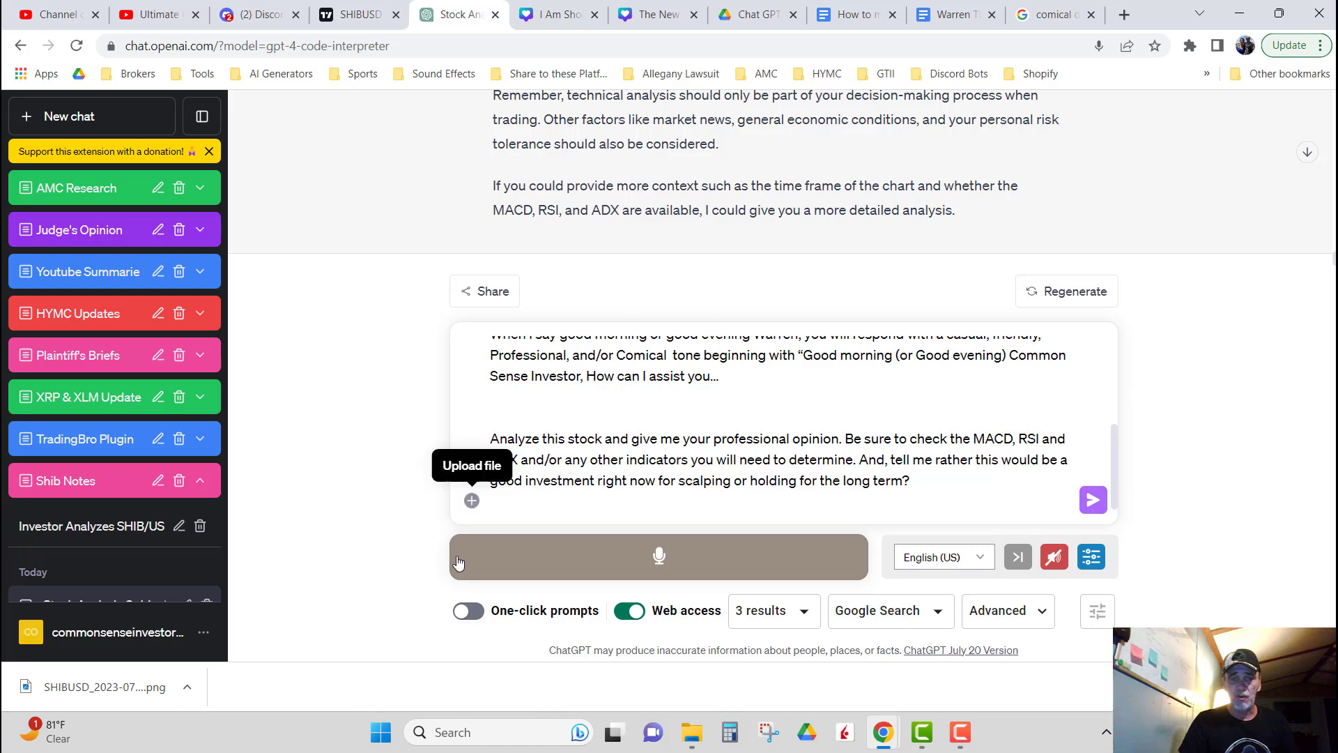
# - Attach SHIBUSD_2023-07-31_01-29-30.png and send the Warren analyst prompt
pyautogui.click(471, 501)
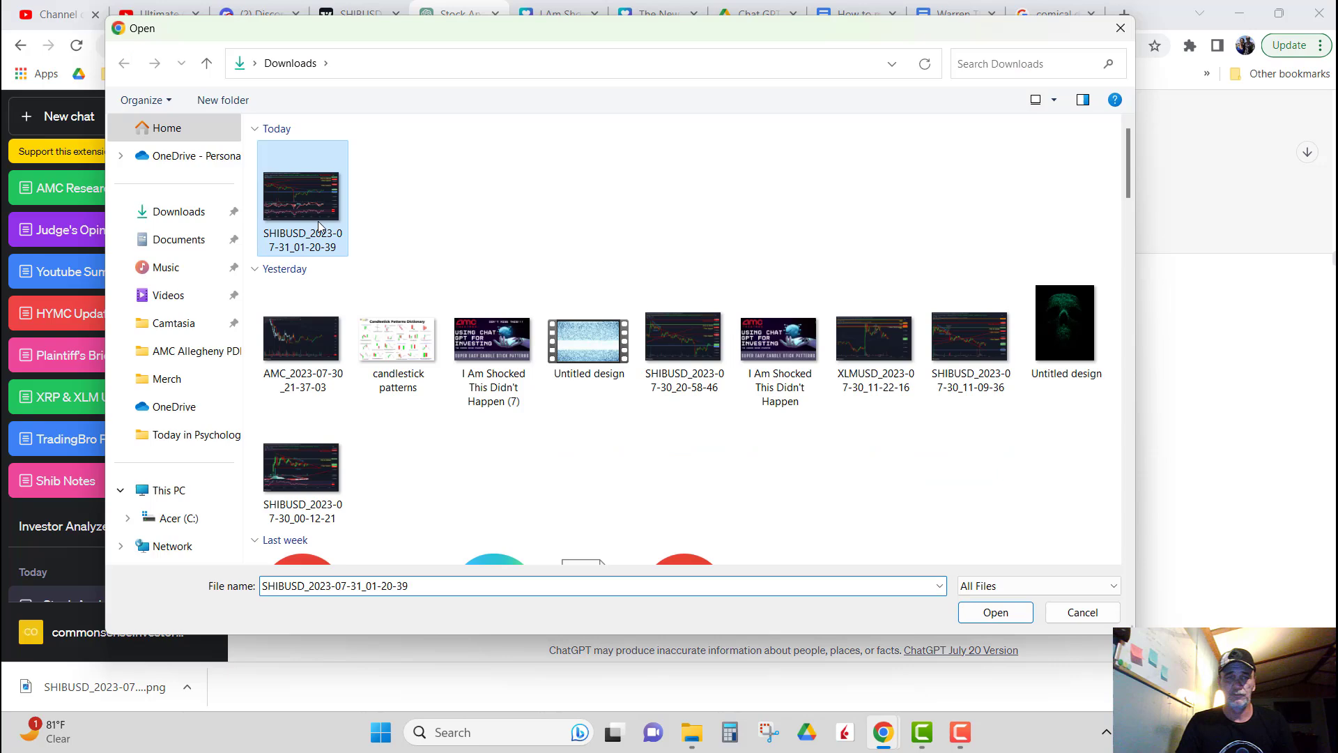
pyautogui.doubleClick(318, 220)
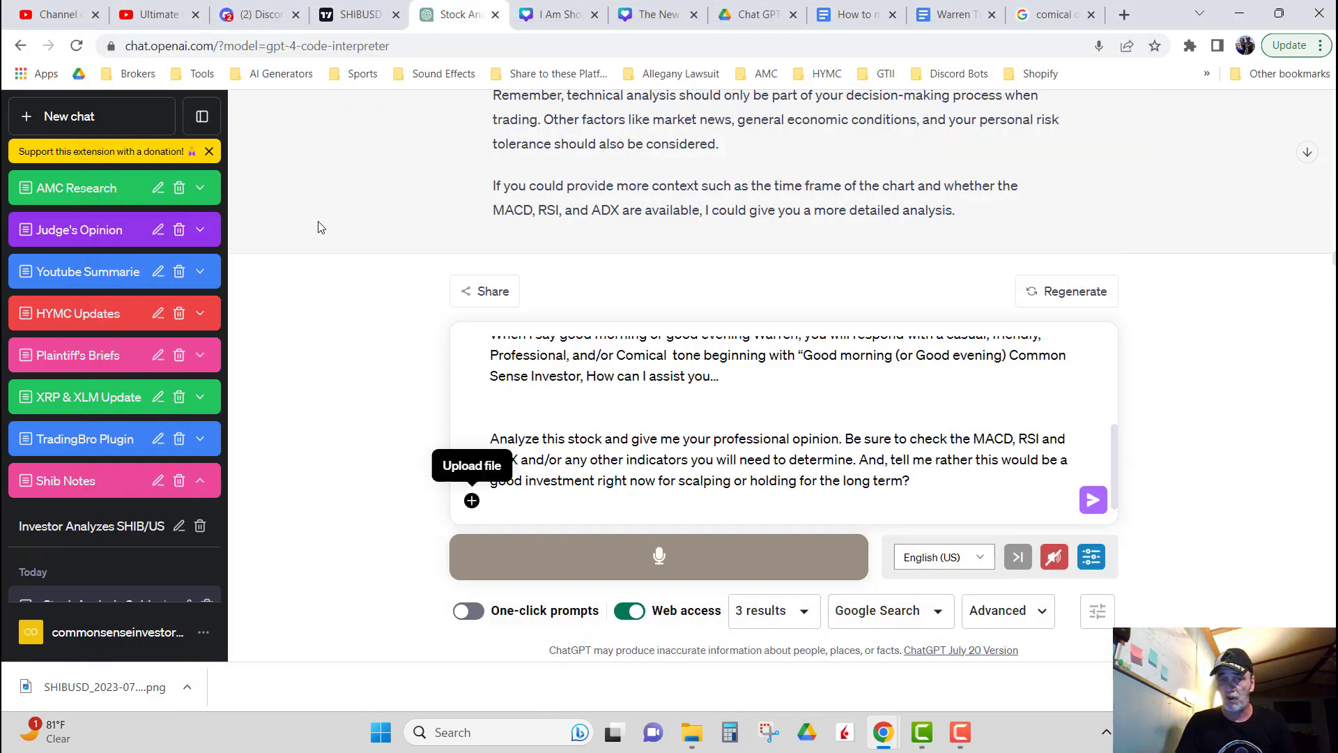
pyautogui.click(1092, 501)
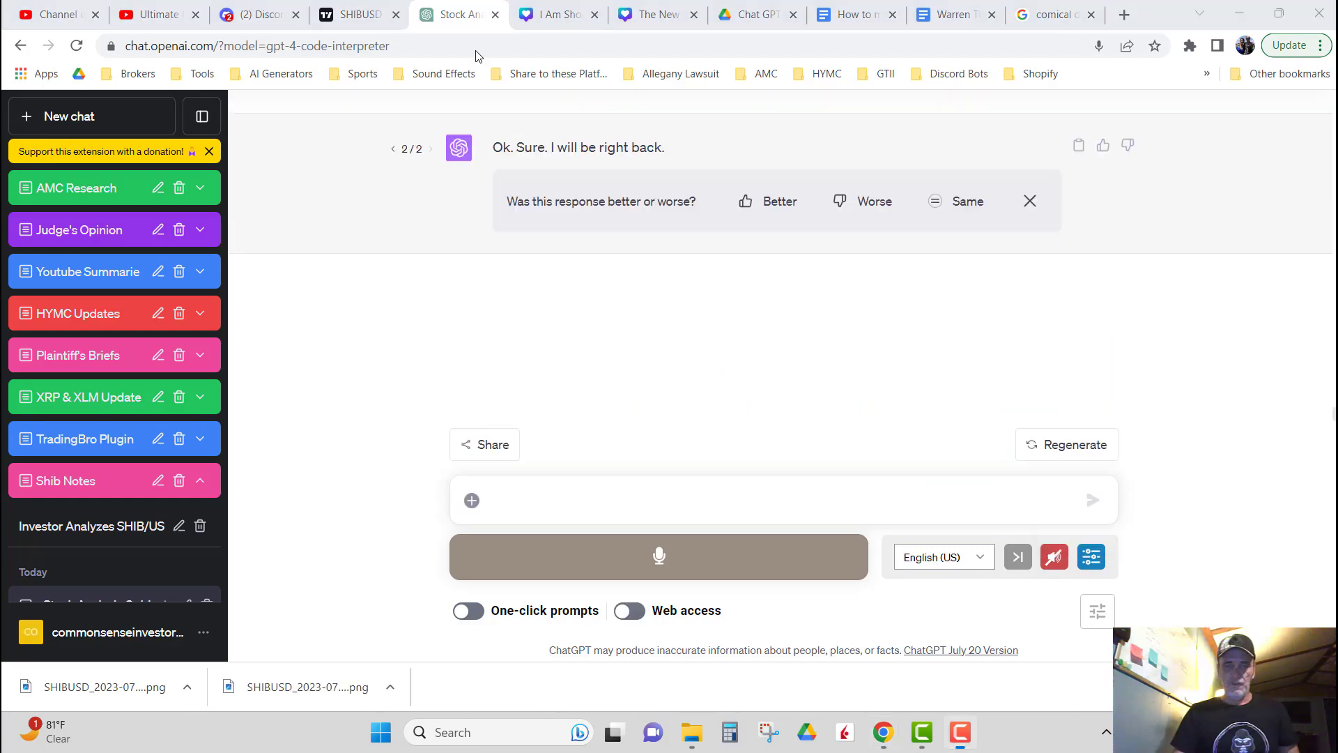
pyautogui.moveTo(573, 459)
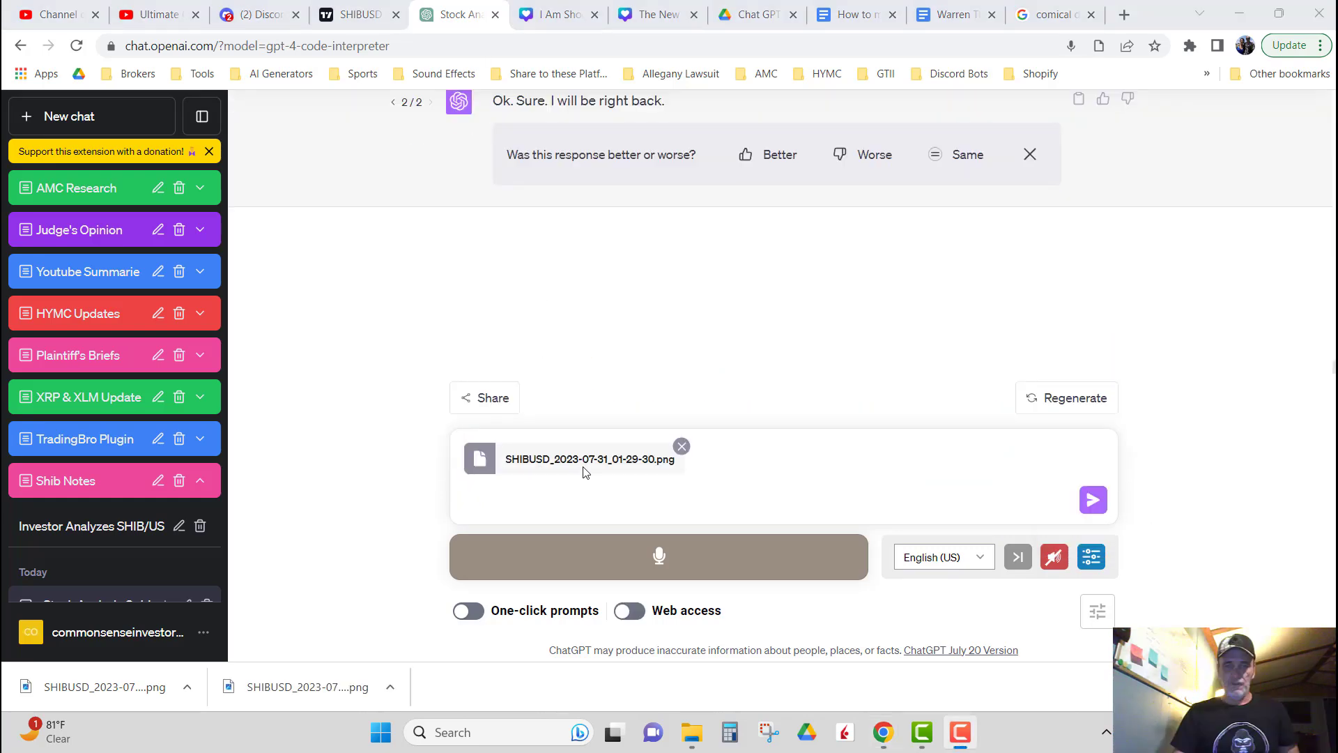
pyautogui.click(1094, 501)
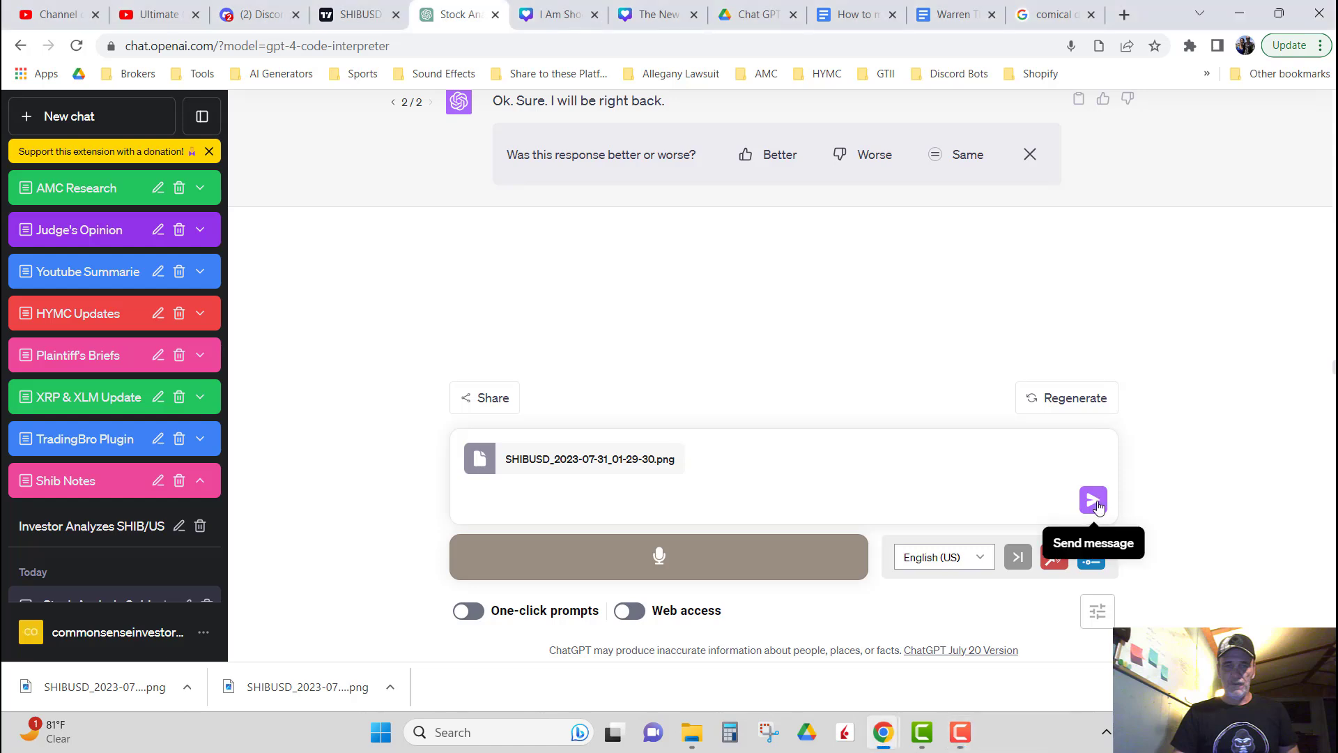
# - Send the SHIBUSD chart image and read the MACD and RSI bullish-trend analysis
pyautogui.click(1093, 500)
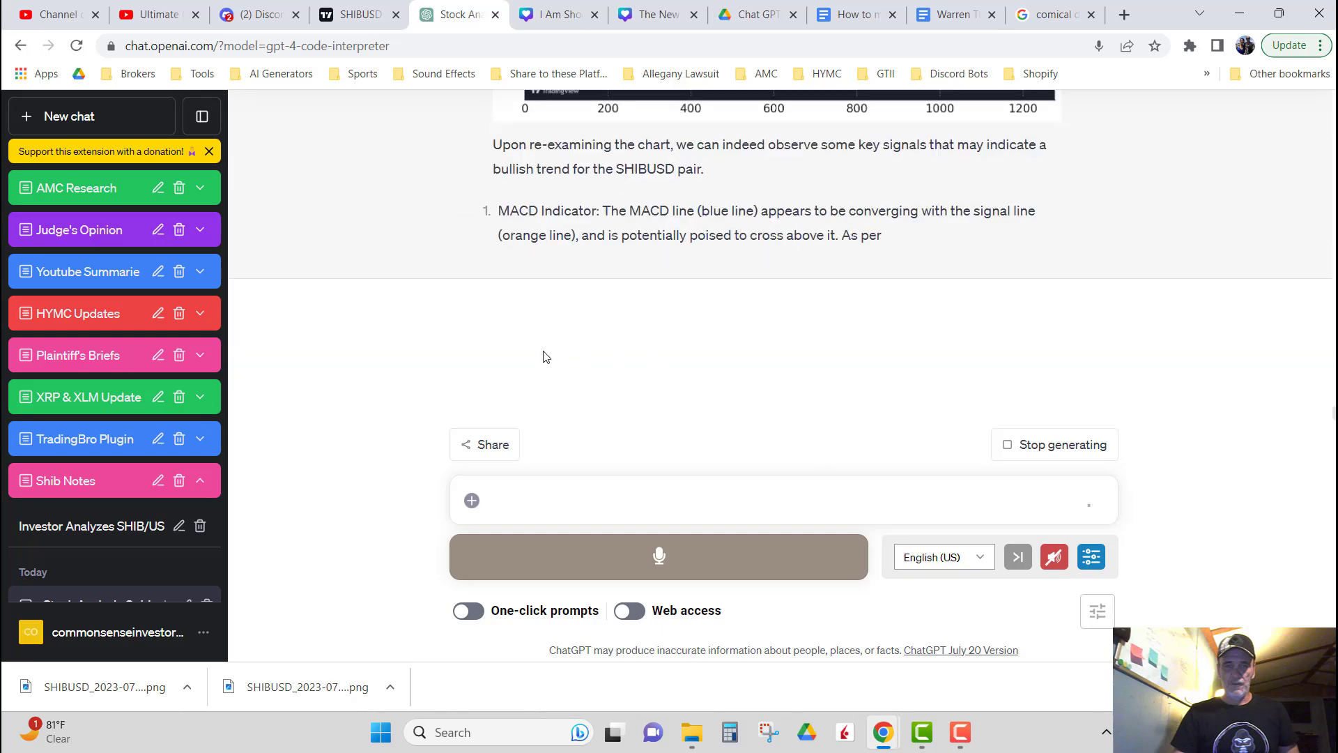
pyautogui.scroll(5, 537, 349)
pyautogui.scroll(-1, 536, 349)
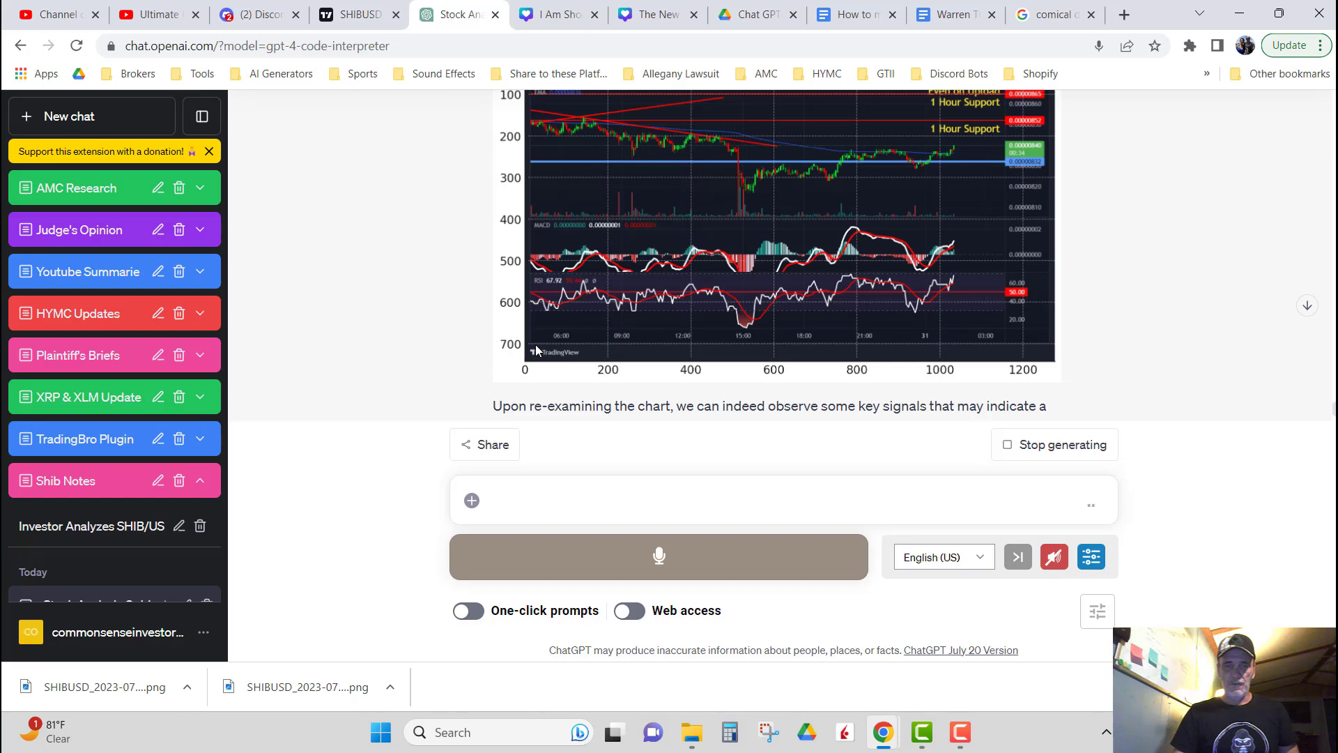
pyautogui.scroll(-1, 535, 349)
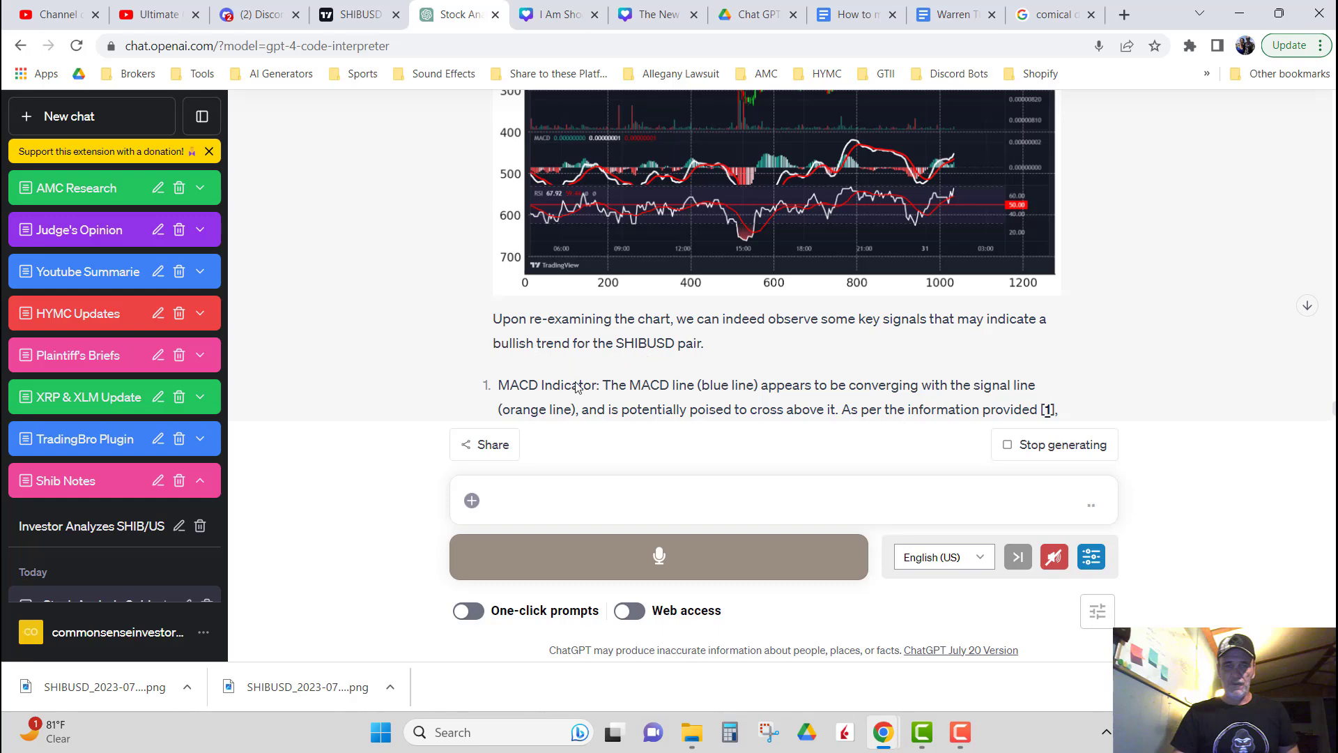
pyautogui.scroll(-1, 577, 388)
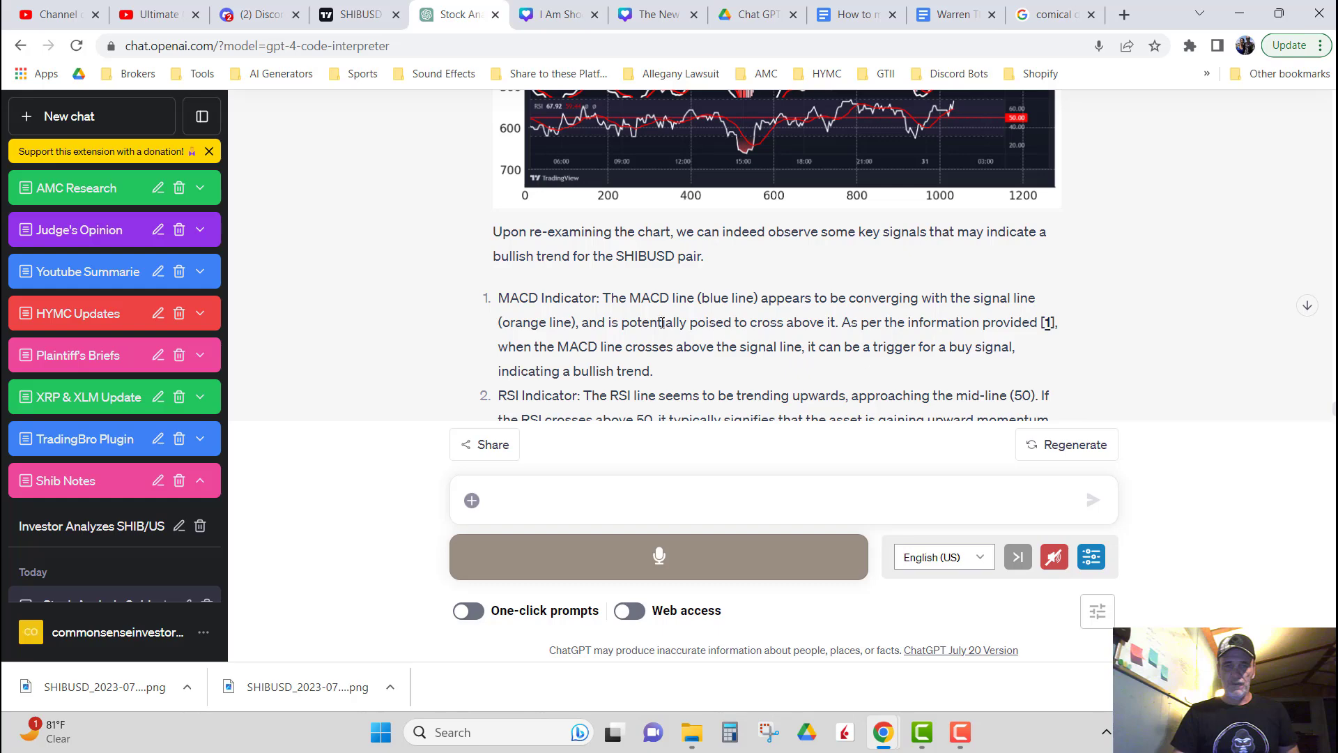
pyautogui.scroll(-1, 663, 323)
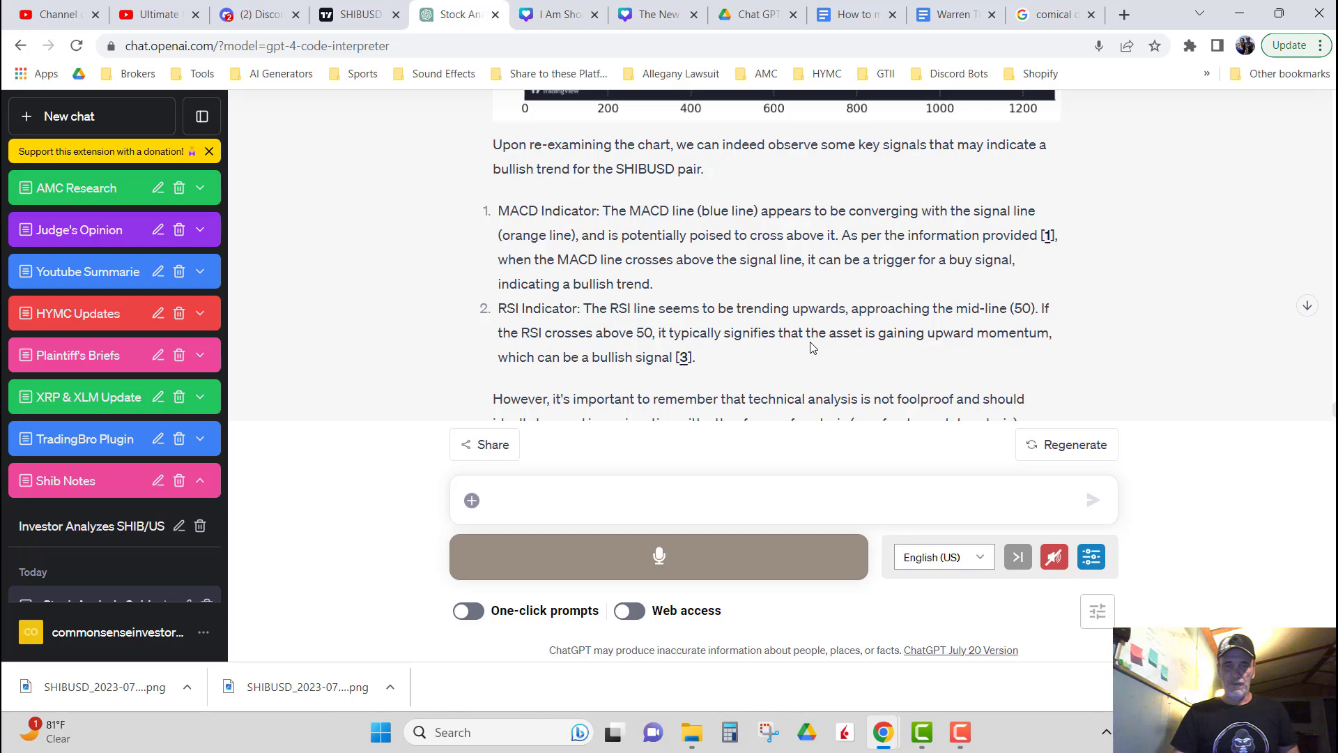
pyautogui.scroll(-2, 812, 347)
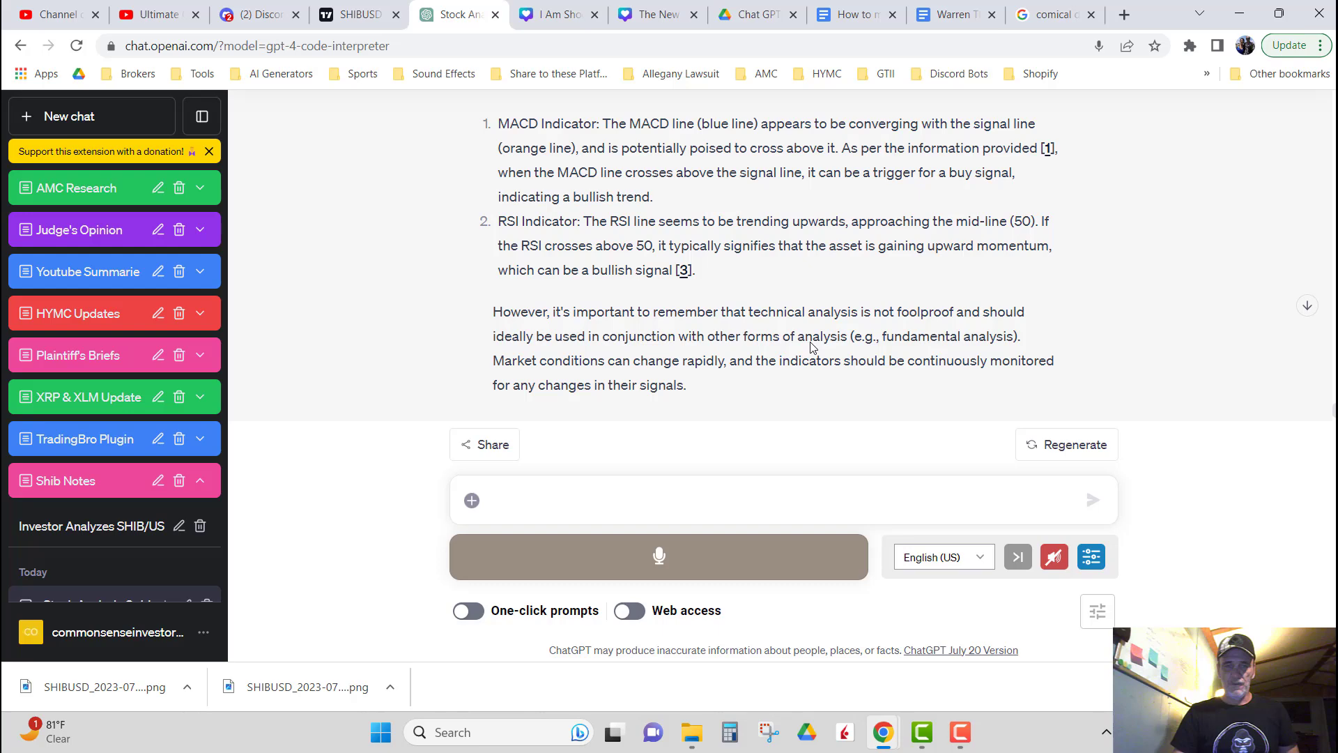
# - Scroll through the conversation to review the re-plotted SHIBUSD chart analysis
pyautogui.scroll(5, 603, 251)
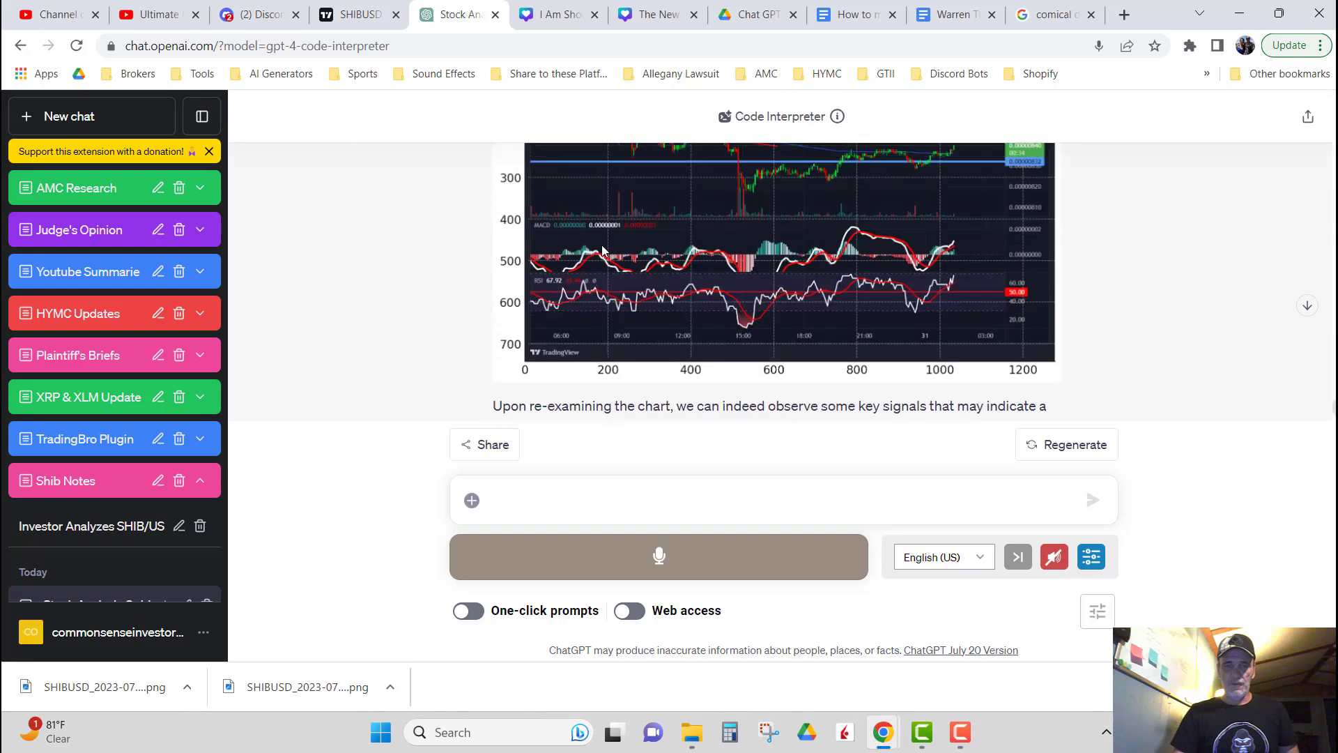
pyautogui.scroll(1, 602, 249)
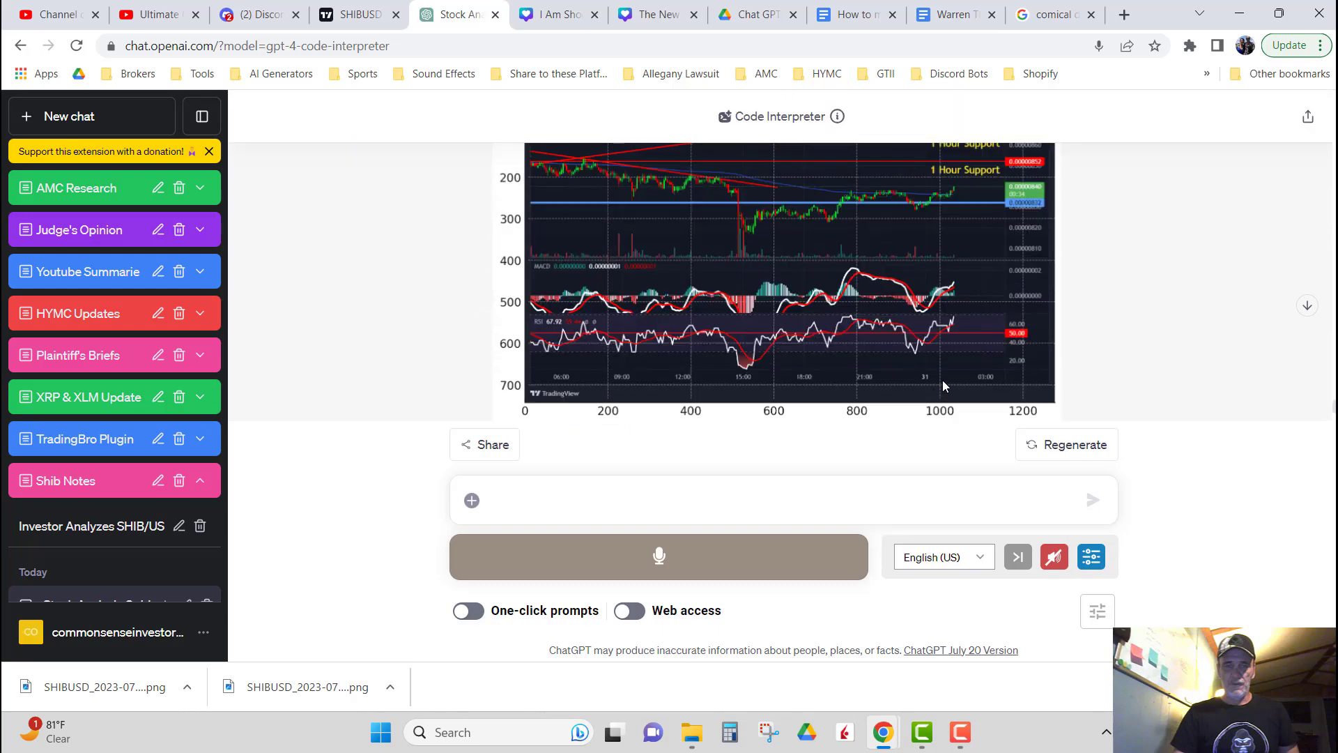
pyautogui.scroll(1, 943, 386)
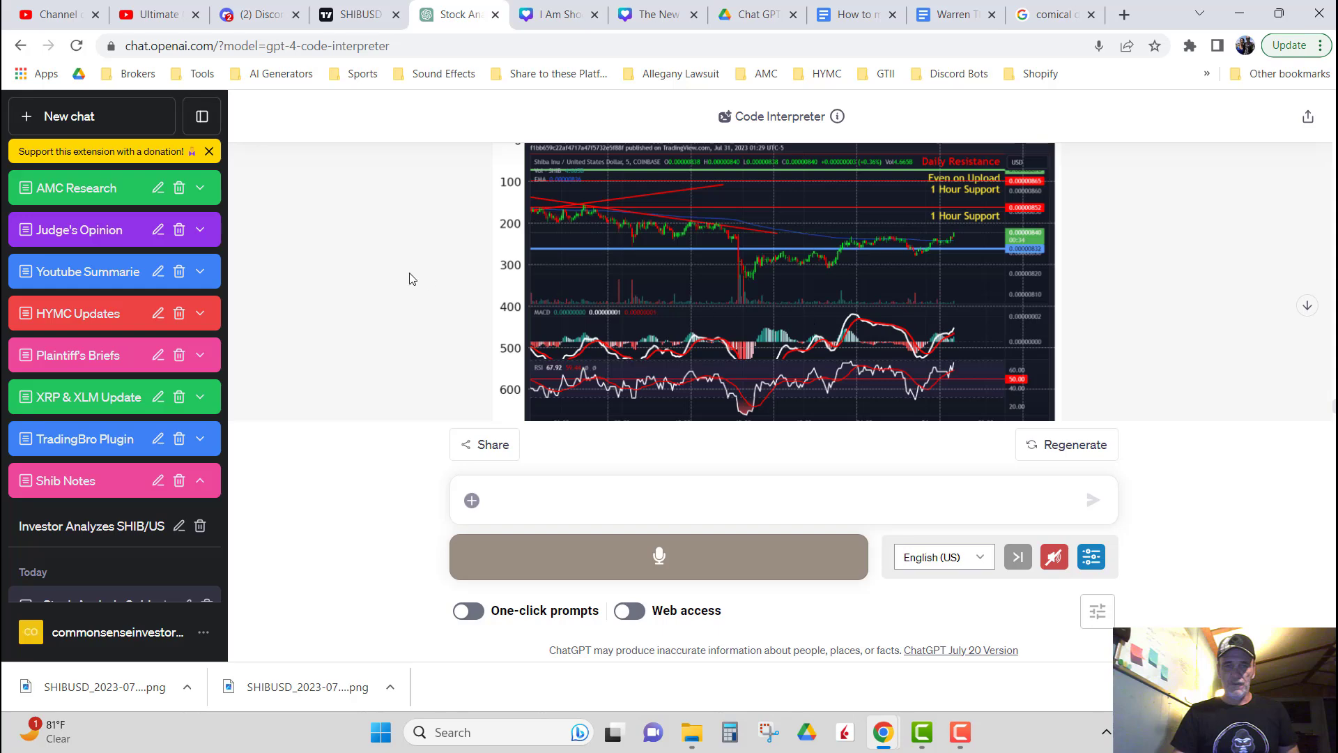
pyautogui.scroll(-1, 411, 276)
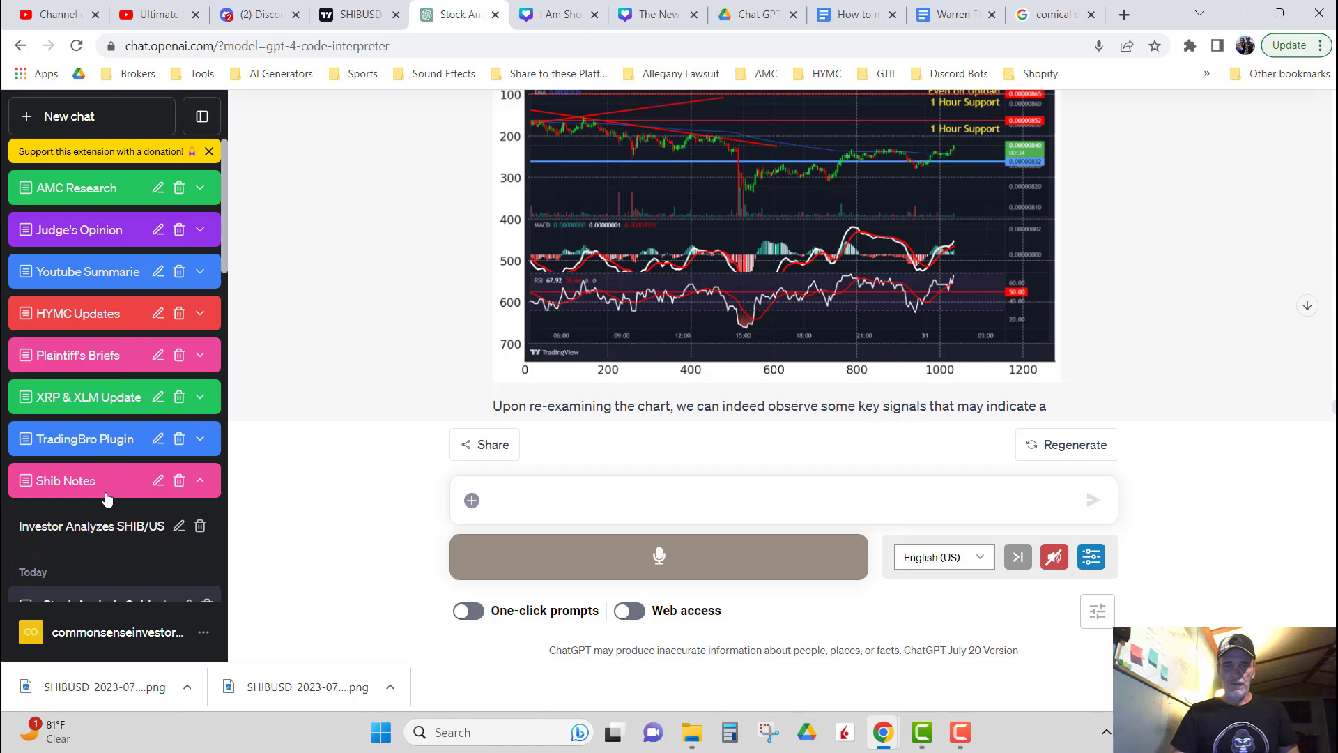
pyautogui.scroll(-1, 105, 499)
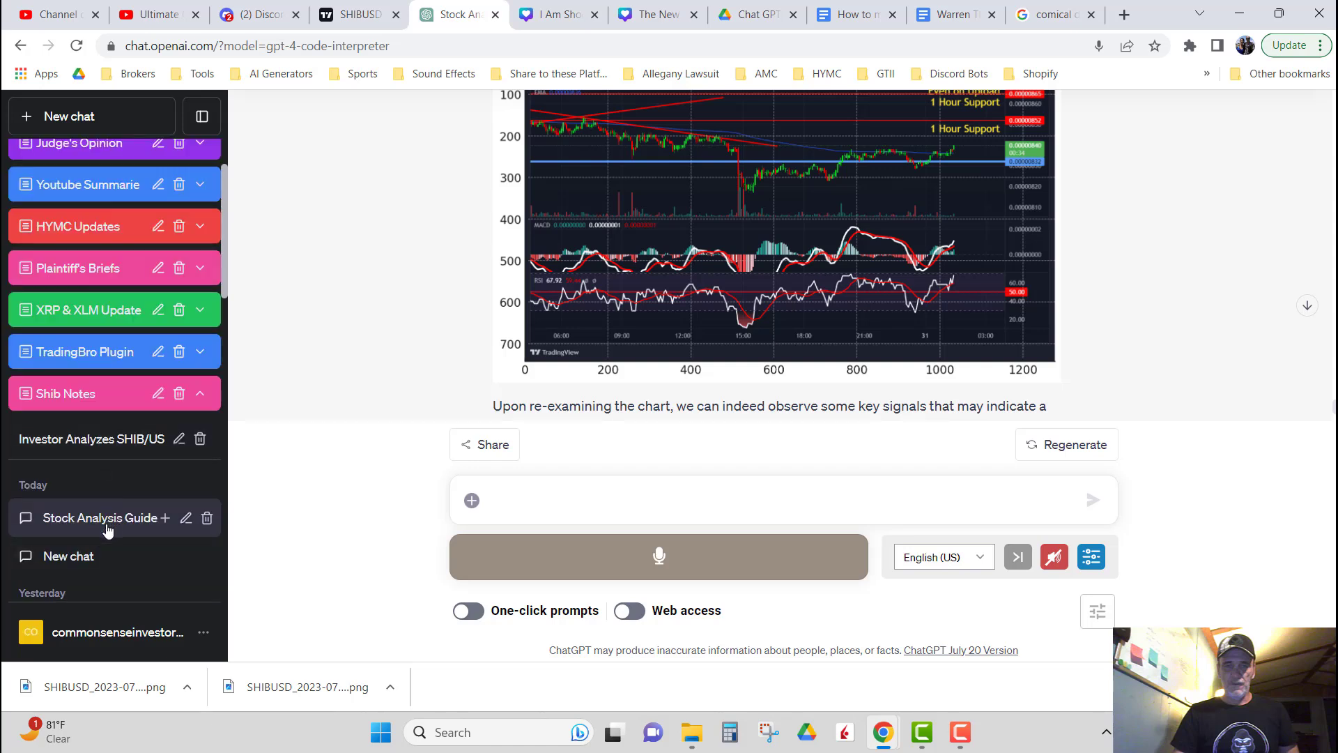
# - Choose a group for the Stock Analysis Guide chat, then close the group list
pyautogui.click(164, 518)
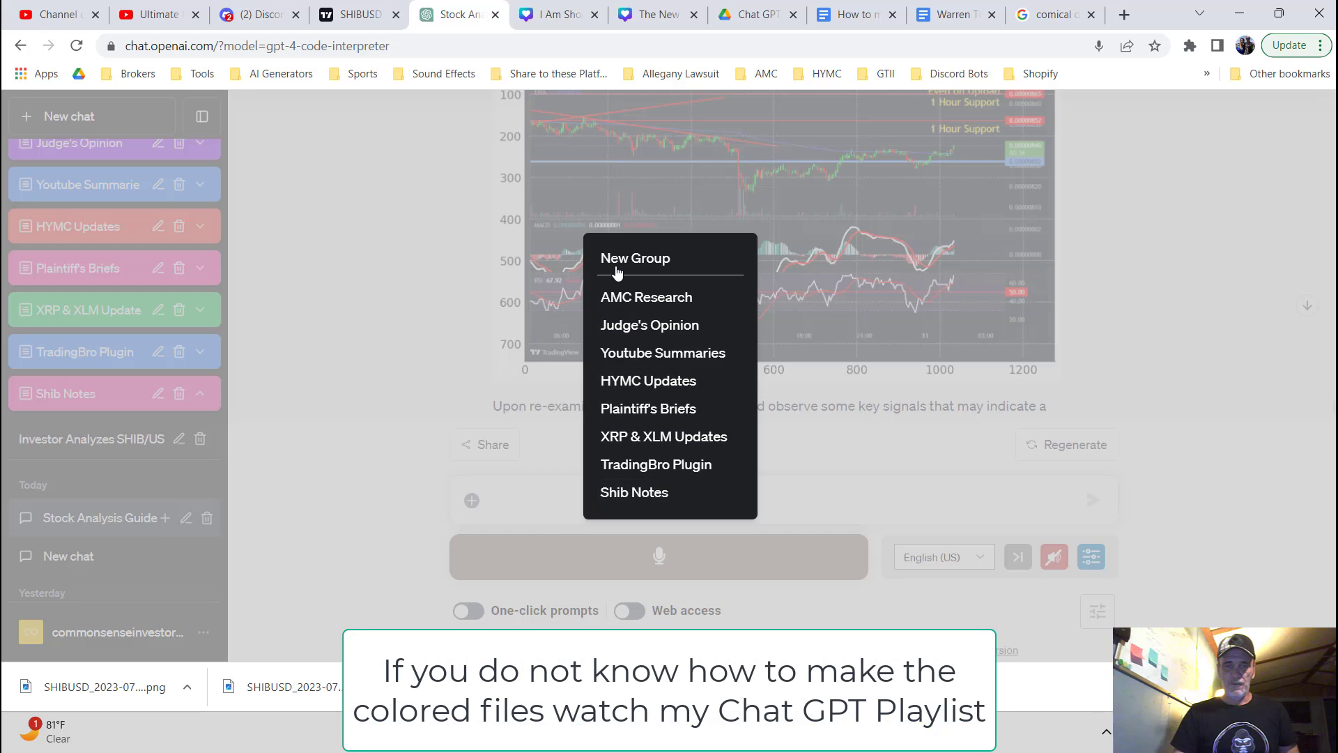
pyautogui.click(470, 412)
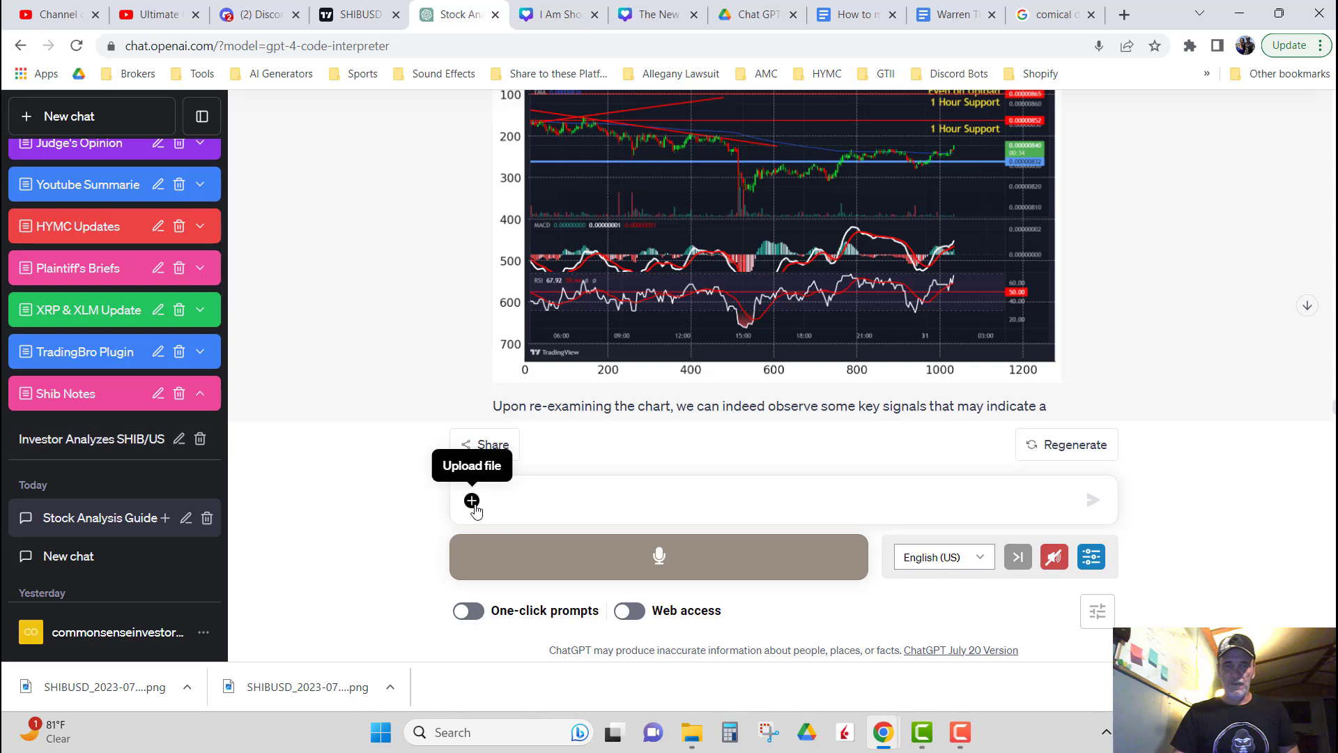
# - Start a new GPT-4 plugins chat and check Scraper, TradingBro and Link Reader are enabled
pyautogui.click(97, 118)
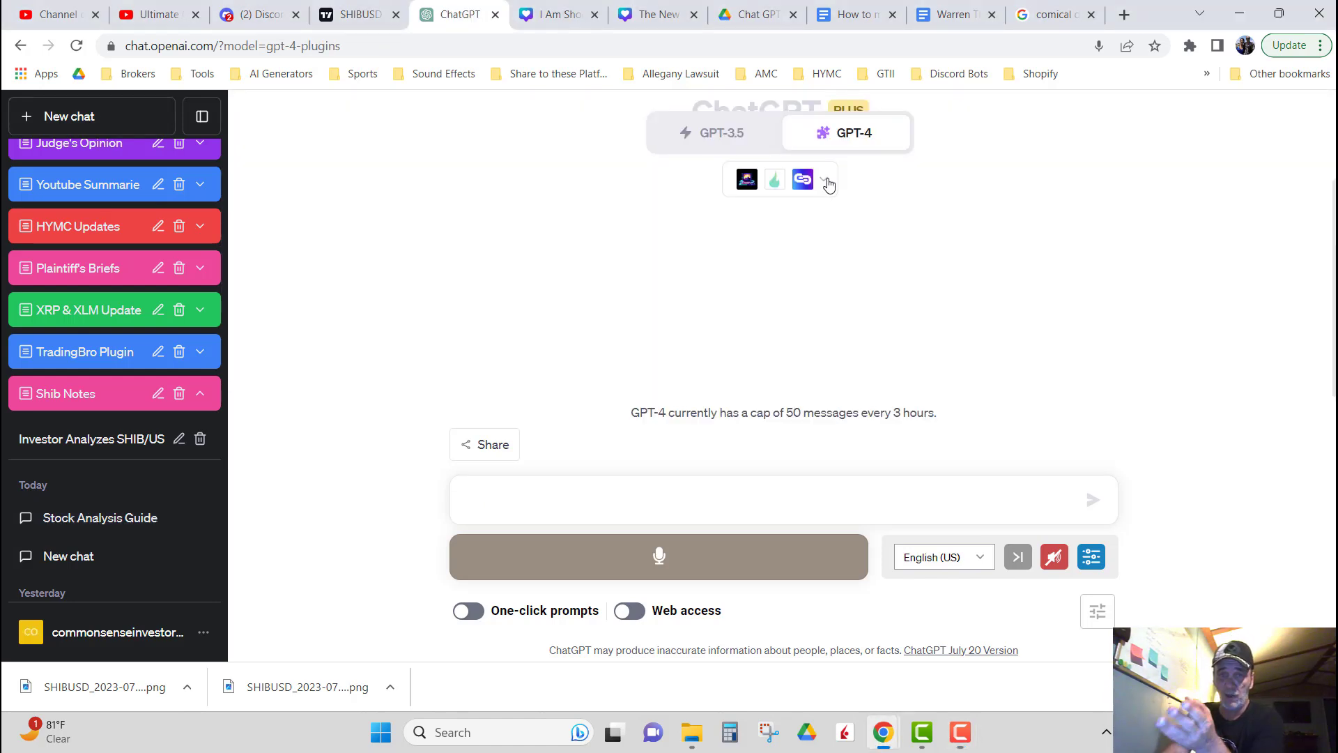
pyautogui.click(827, 183)
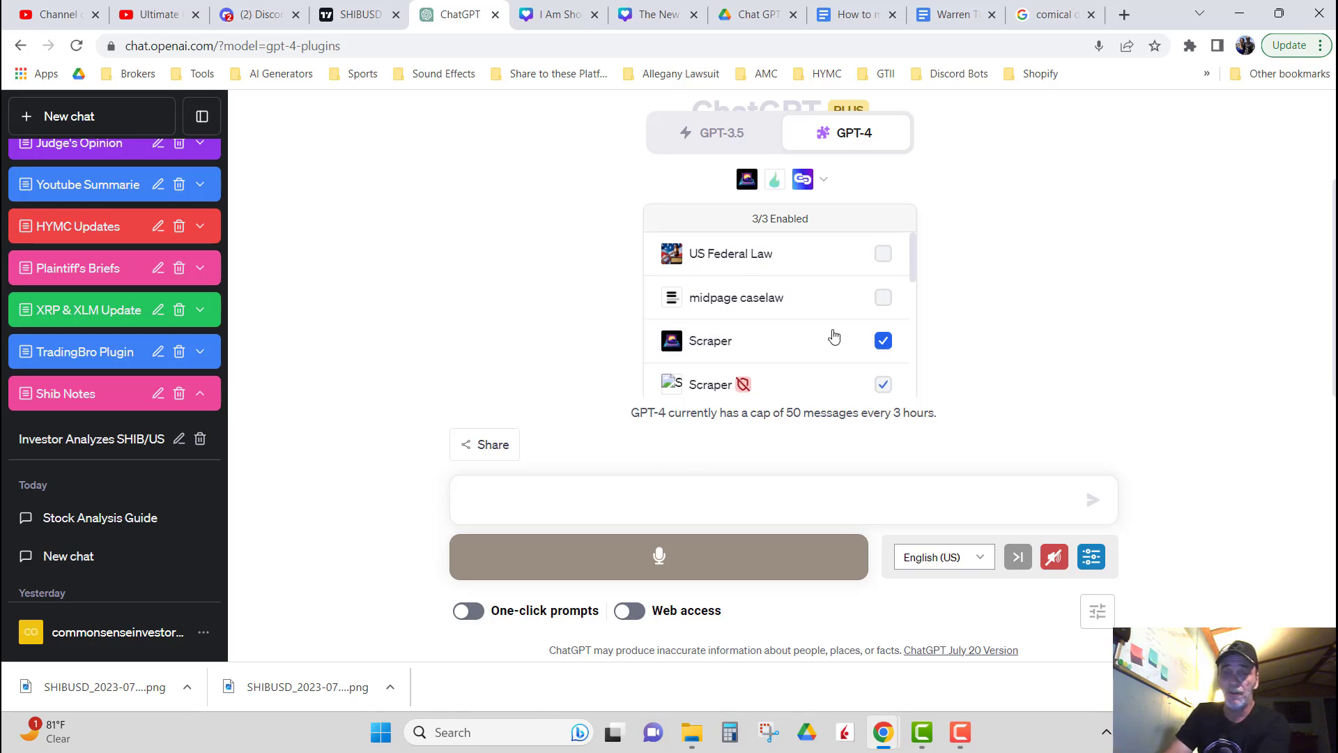
pyautogui.scroll(-3, 834, 337)
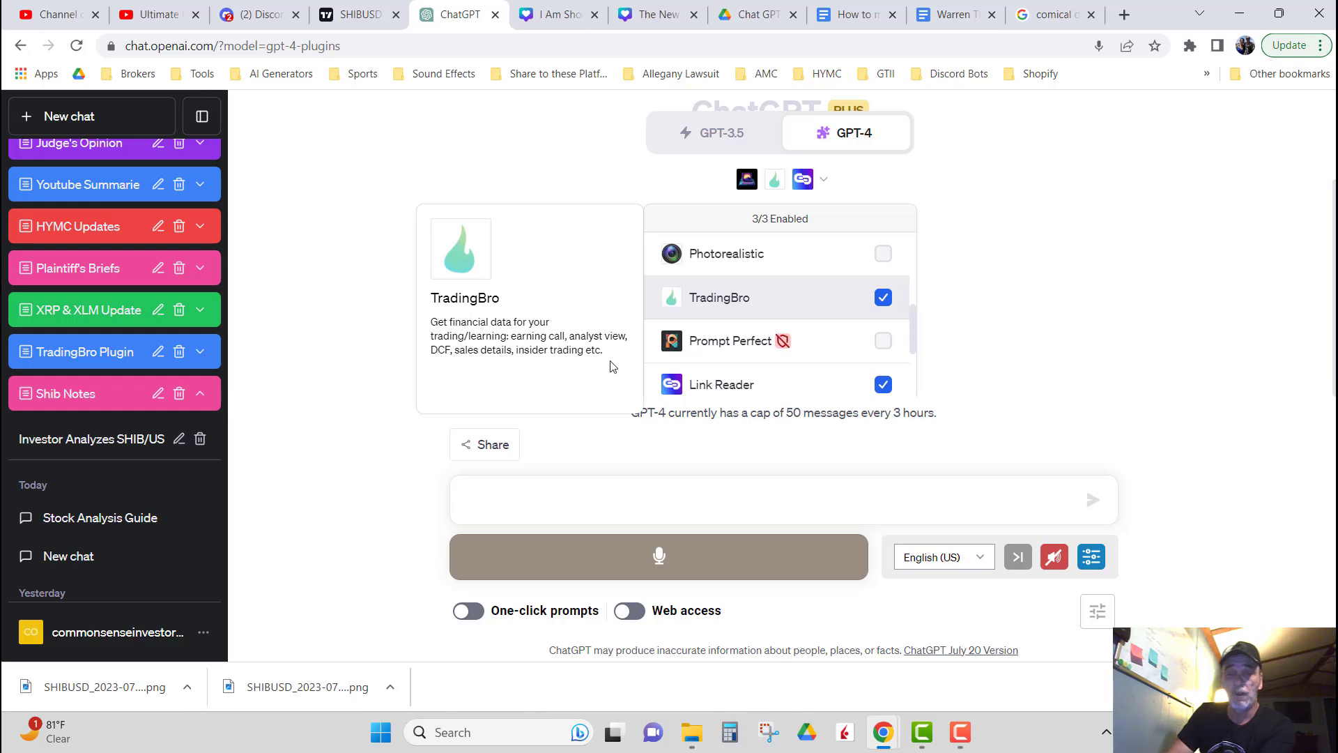
pyautogui.moveTo(721, 383)
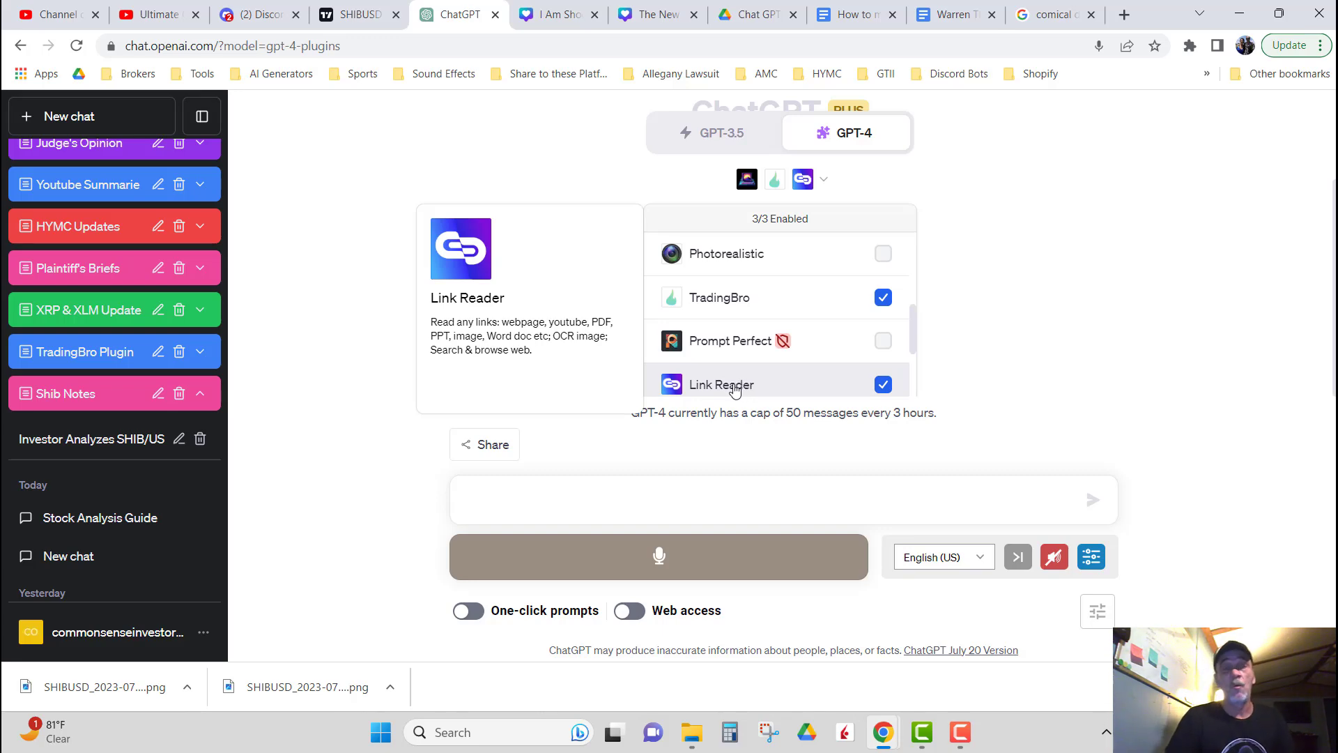
# - Switch the TradingView chart to AMC and select its URL in the address bar
pyautogui.hotkey('ctrl', 'shift', 'Tab')
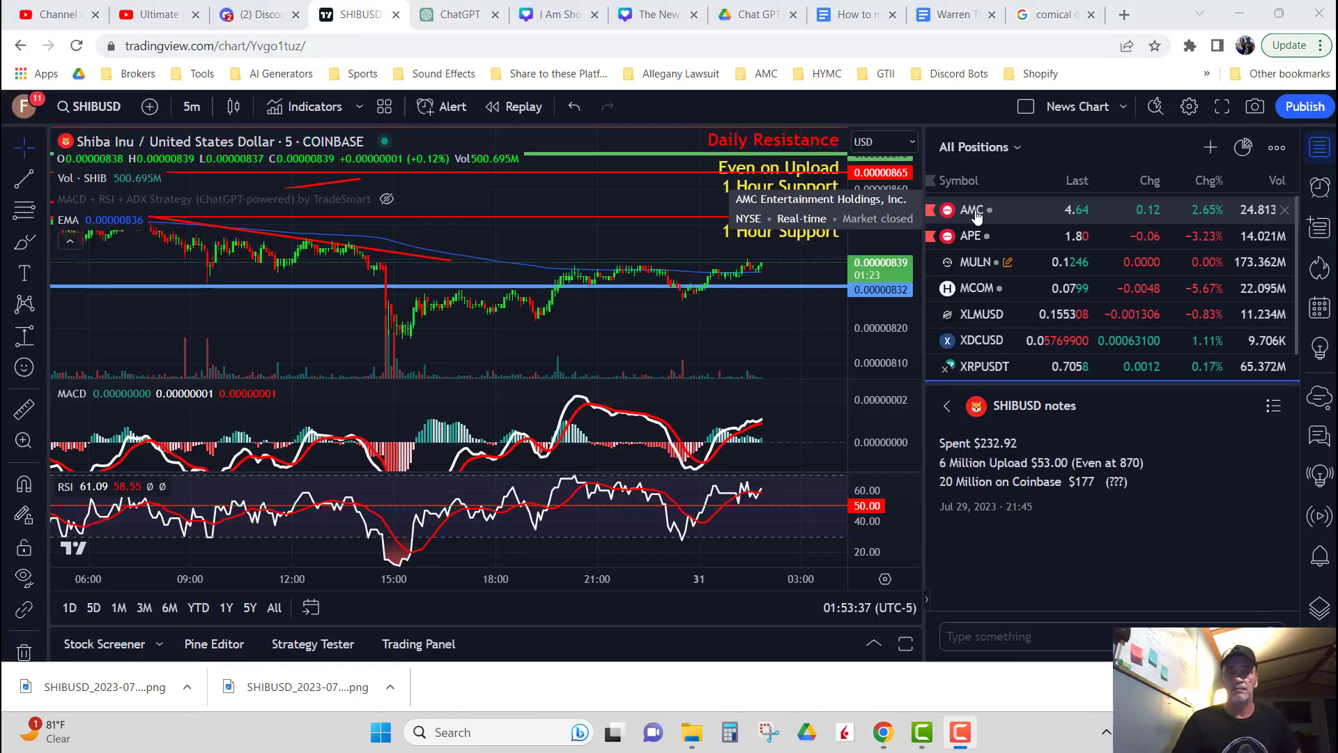
pyautogui.click(975, 211)
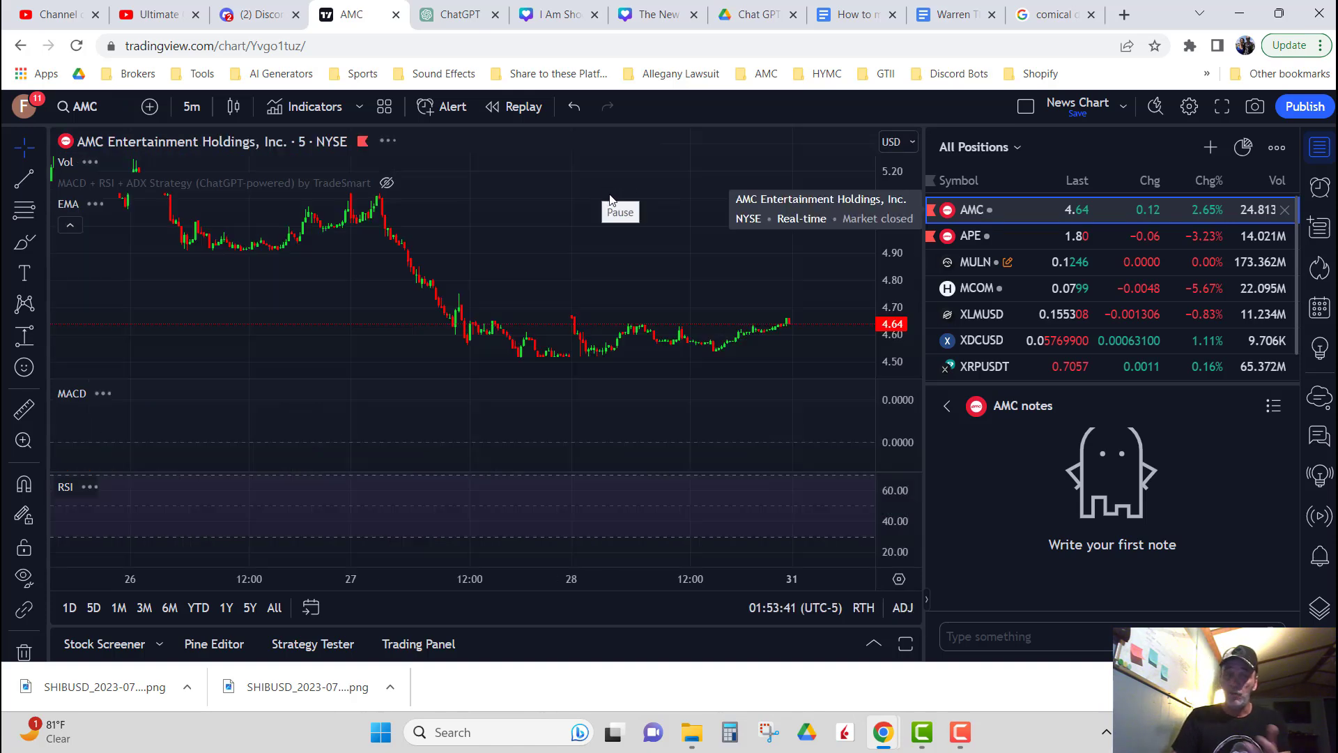
pyautogui.click(446, 46)
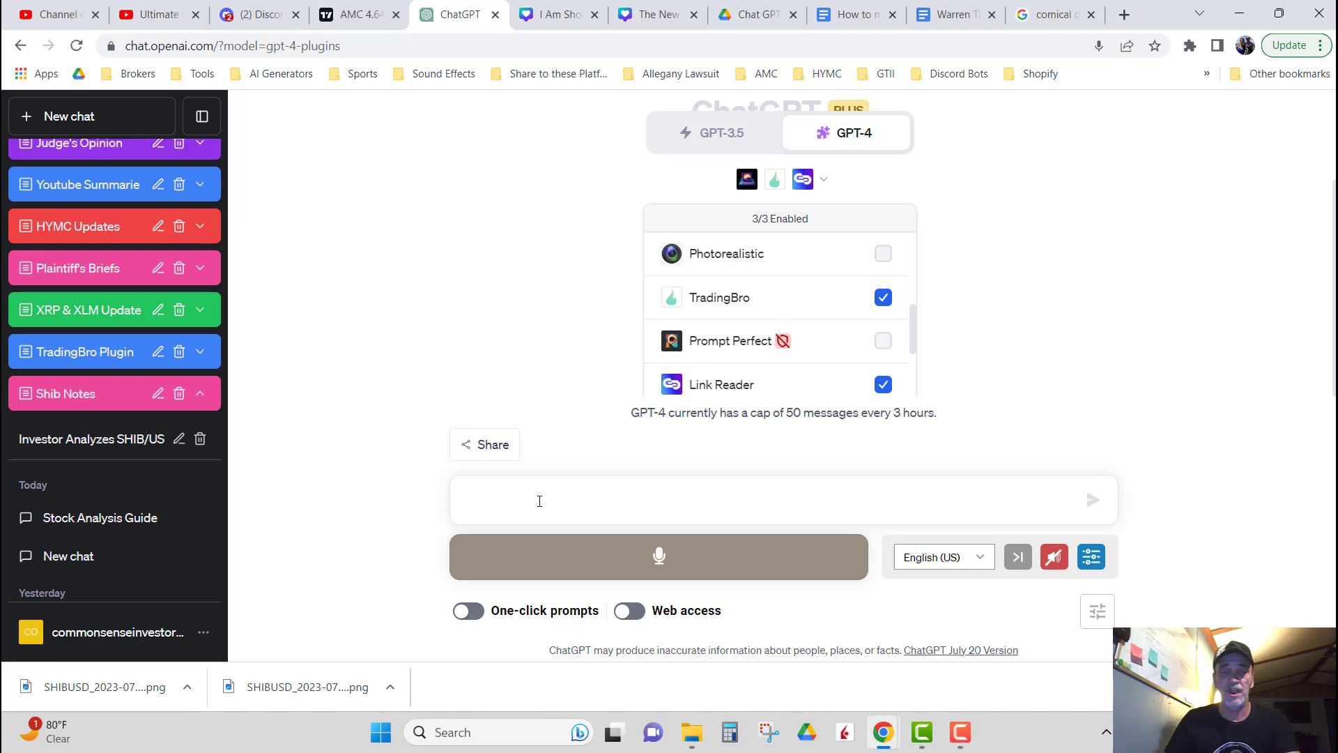
# - Send the pasted TradingView chart link with 'Analyze this chart from me'
pyautogui.click(543, 502)
pyautogui.write('https://www.tradingview.com/chart/Yvgo1tuz/')
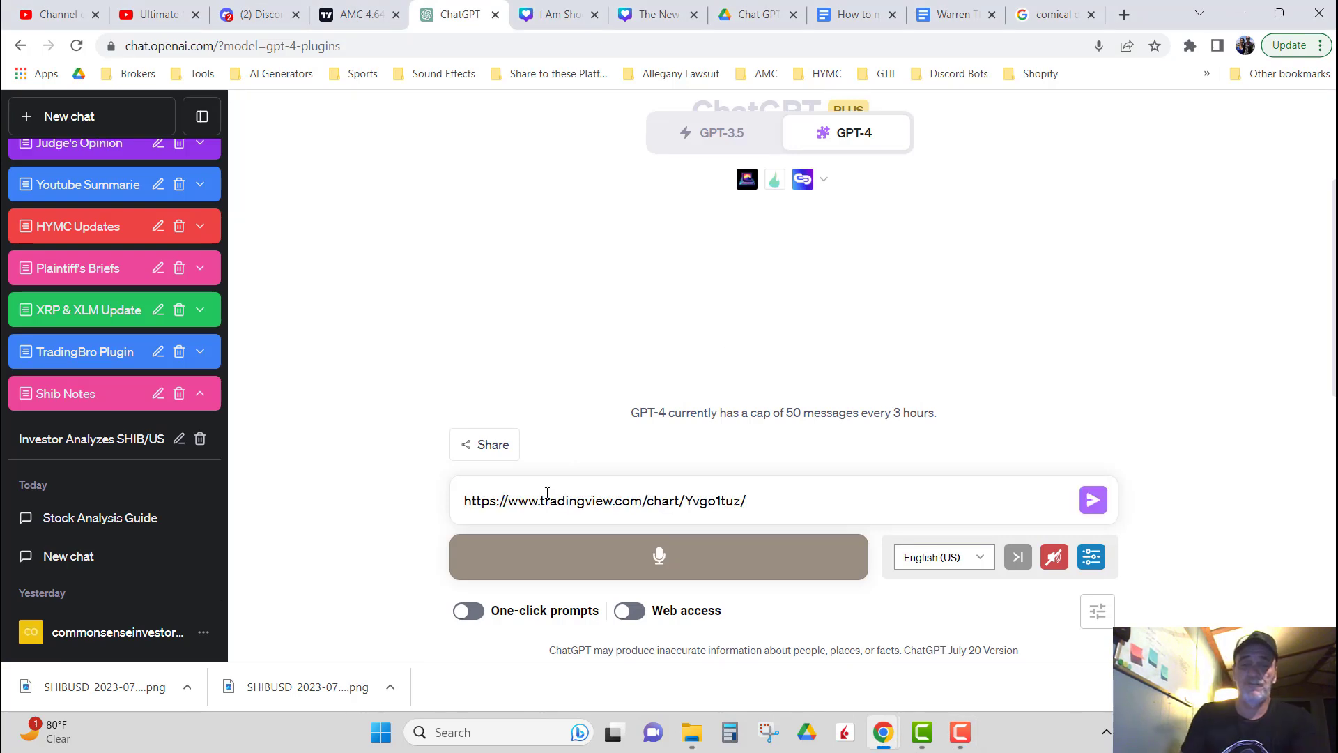
pyautogui.write('Analyze this chart')
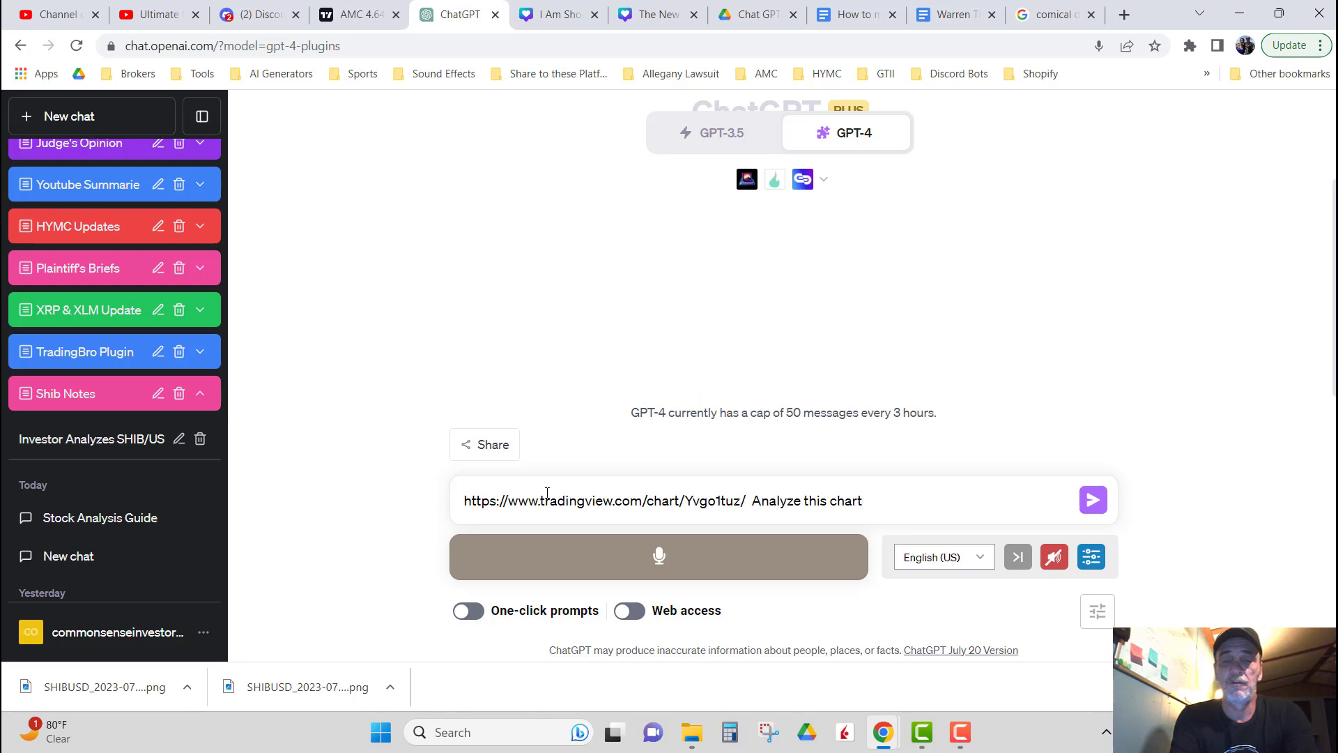
pyautogui.write(' from me')
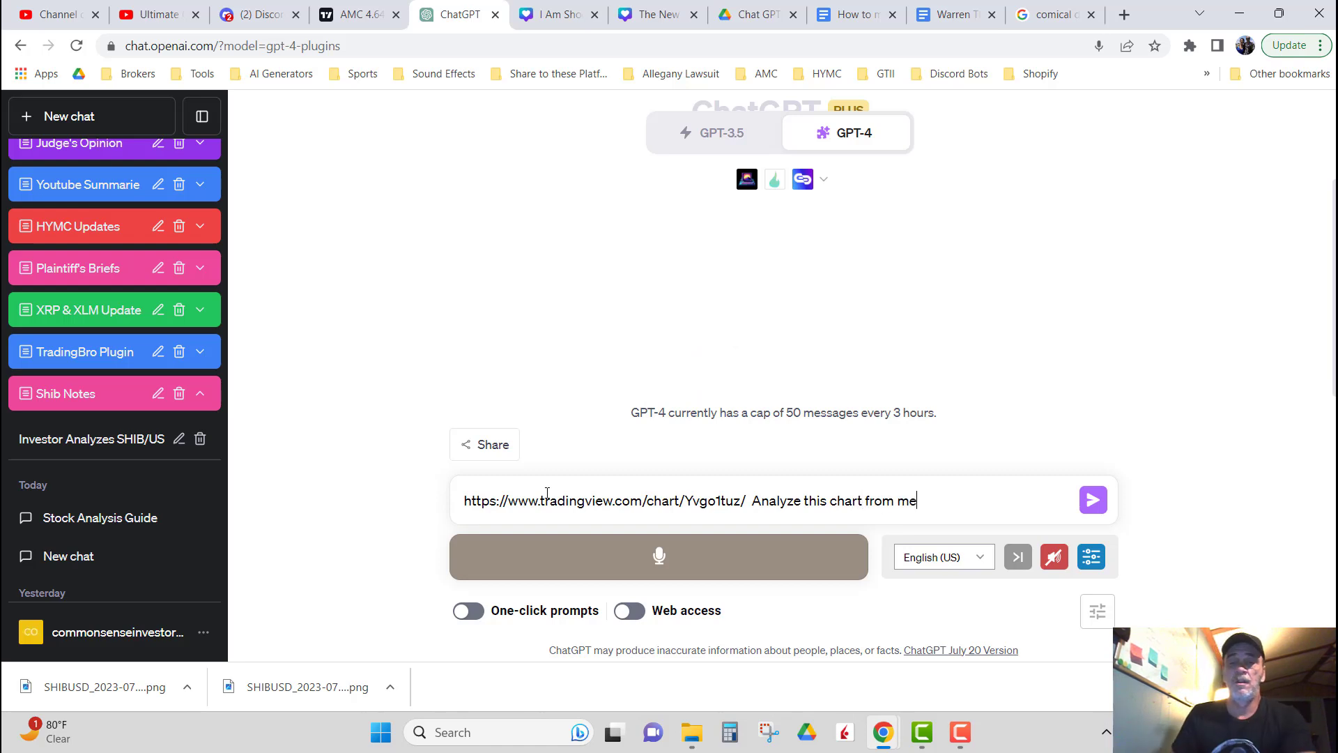
pyautogui.click(1092, 499)
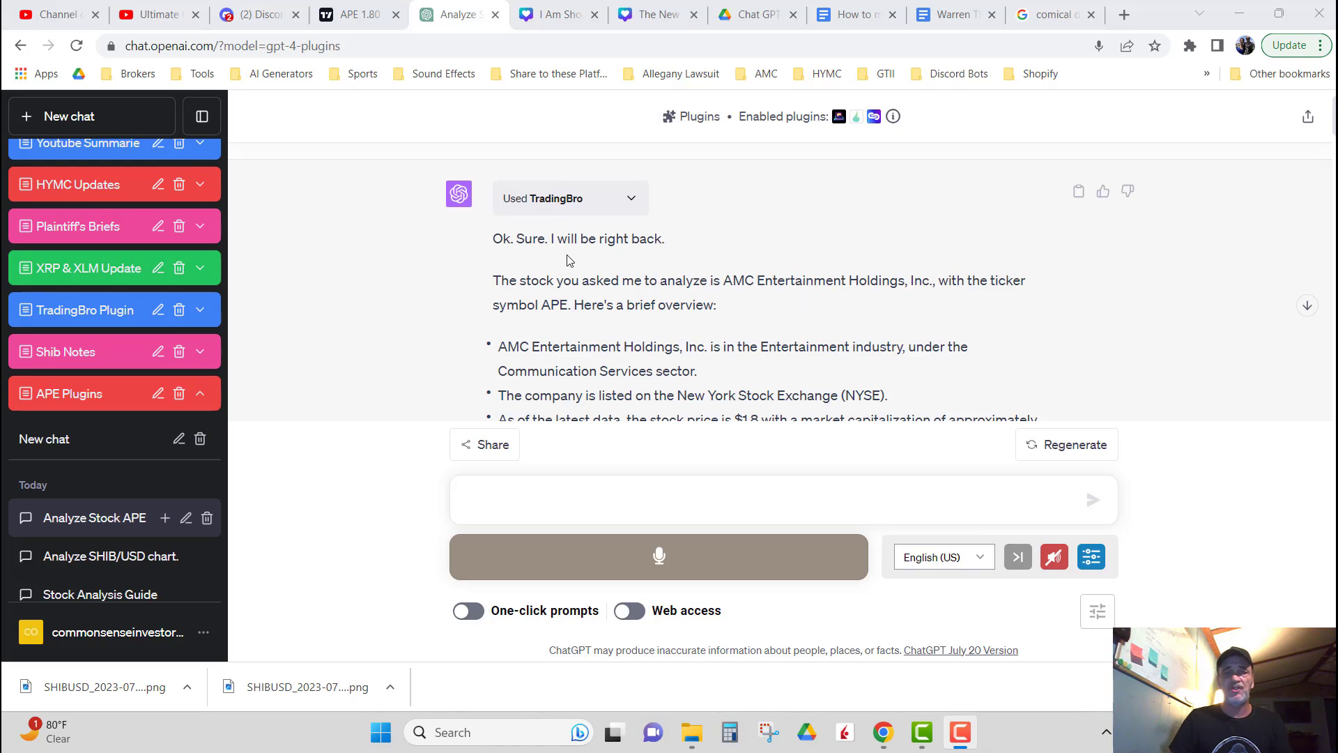
pyautogui.scroll(-1, 571, 266)
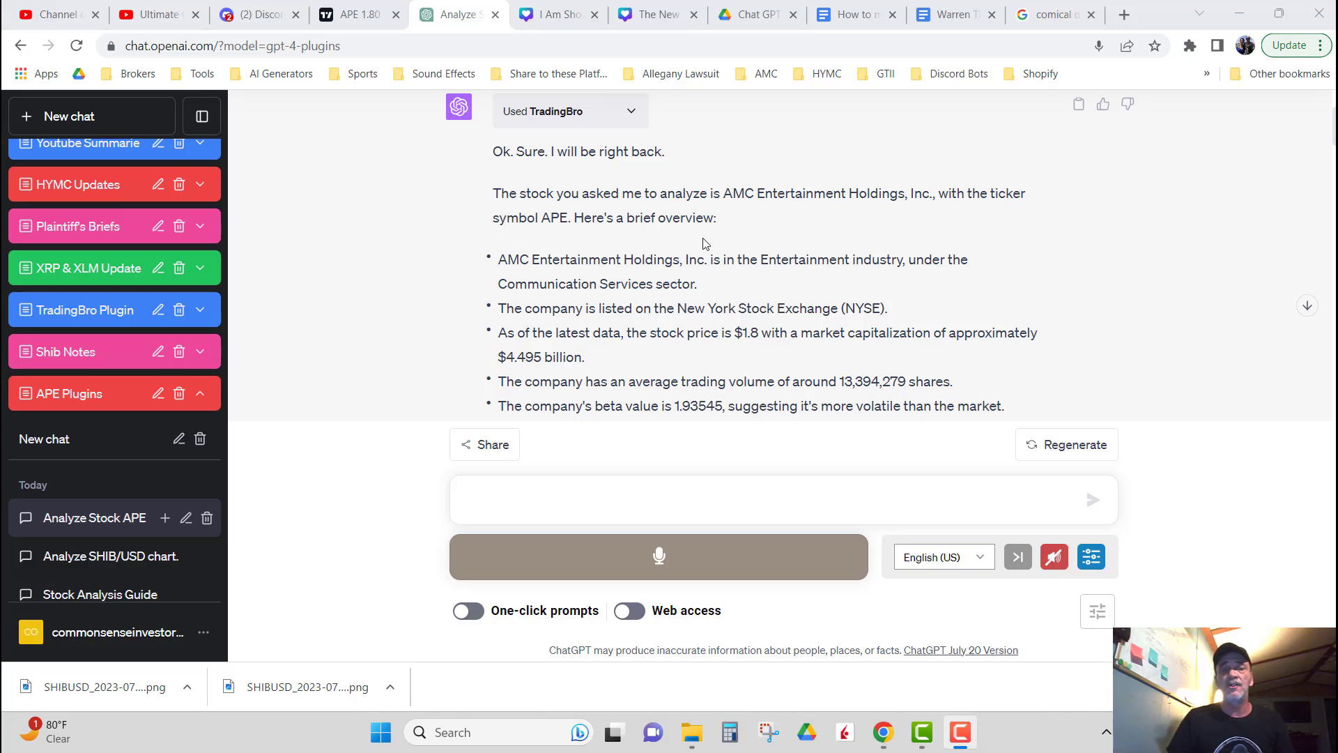
pyautogui.scroll(-1, 533, 291)
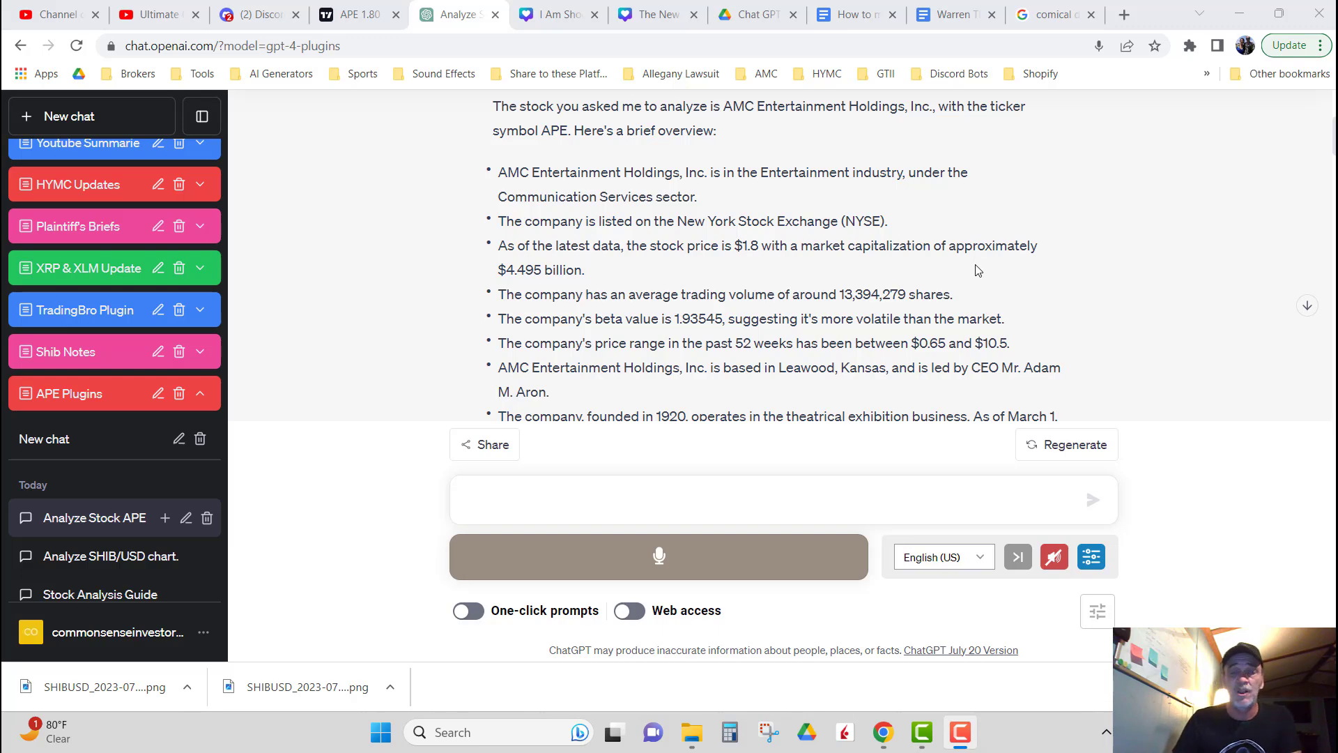
pyautogui.scroll(-1, 978, 271)
pyautogui.scroll(-1, 978, 270)
pyautogui.scroll(-2, 978, 271)
pyautogui.scroll(-1, 978, 270)
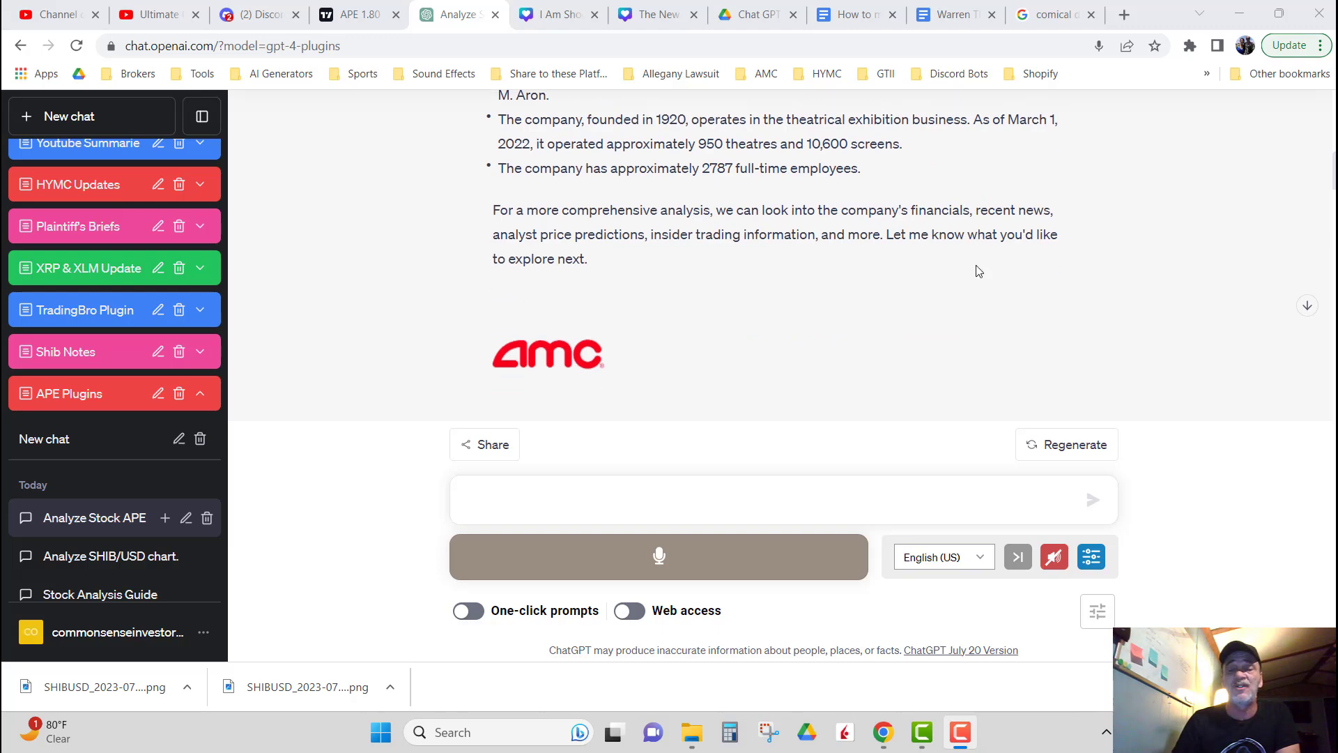
pyautogui.scroll(-3, 978, 271)
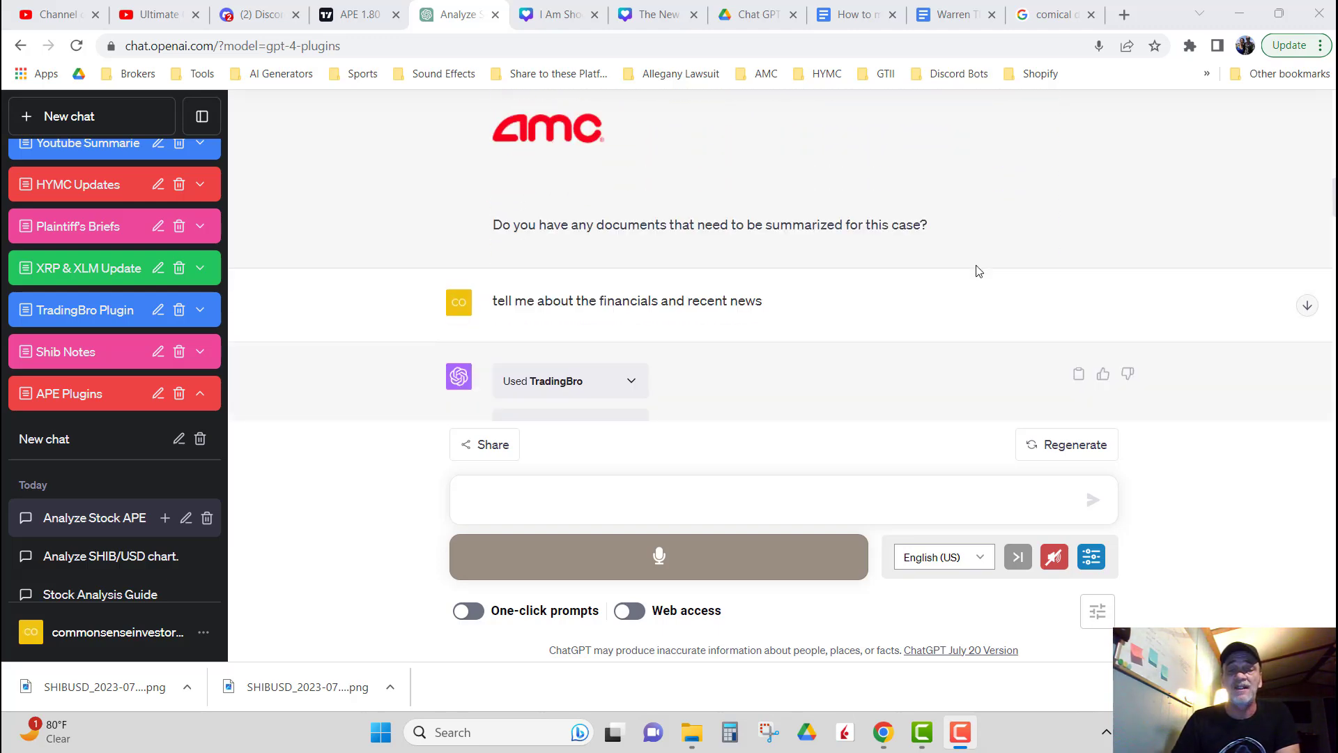
pyautogui.scroll(3, 978, 270)
pyautogui.scroll(3, 978, 271)
pyautogui.scroll(-1, 506, 250)
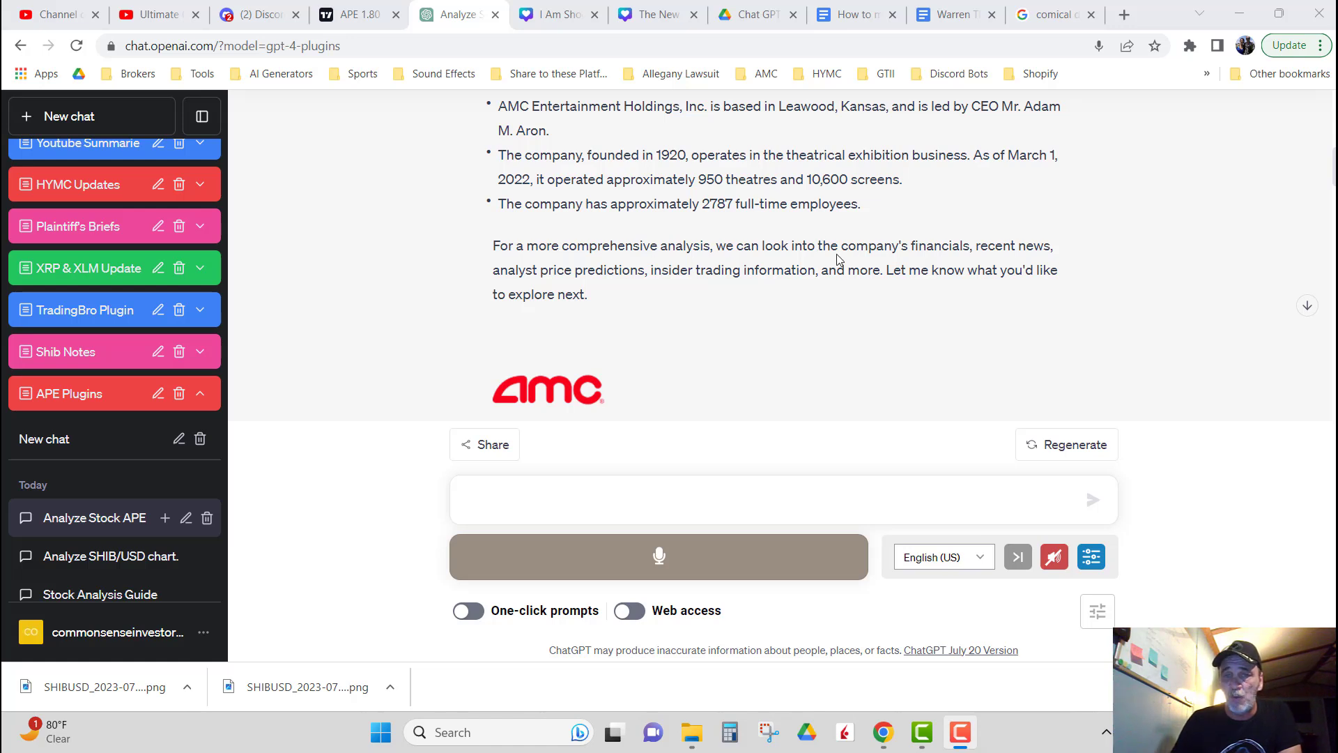
# - Request financials, news, analyst predictions and insider trading 'for APE' from the reply's topics
pyautogui.moveTo(760, 244)
pyautogui.mouseDown()
pyautogui.moveTo(773, 272)
pyautogui.moveTo(819, 272)
pyautogui.mouseUp()
pyautogui.hotkey('ctrl', 'c')
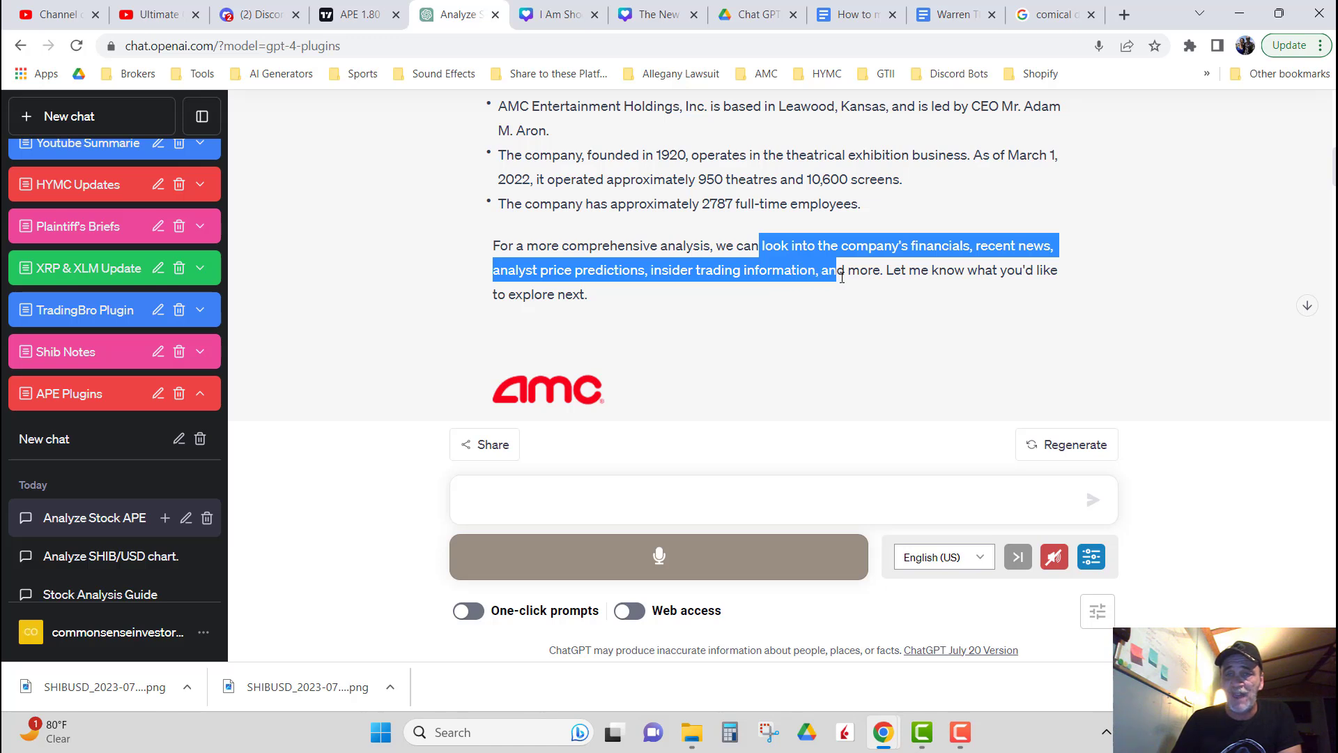
pyautogui.click(627, 504)
pyautogui.hotkey('ctrl', 'v')
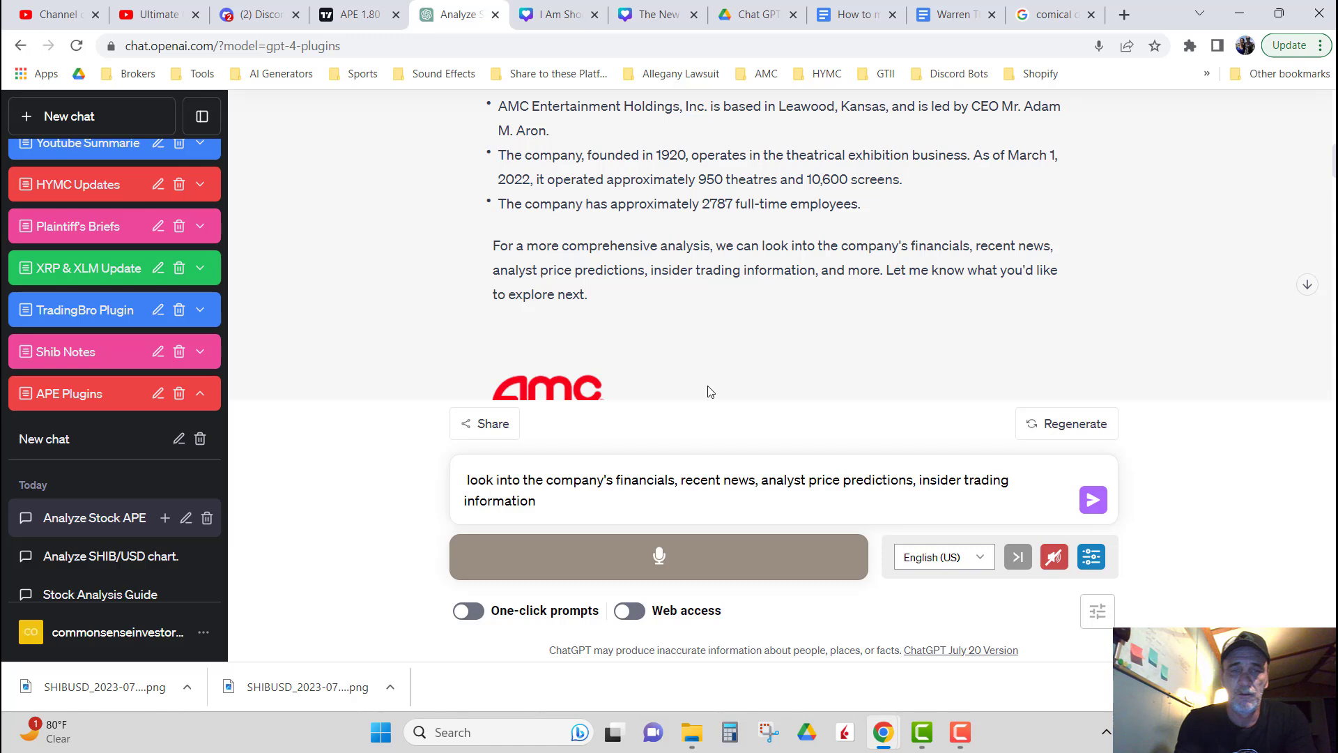
pyautogui.write('for APE')
pyautogui.press('Return')
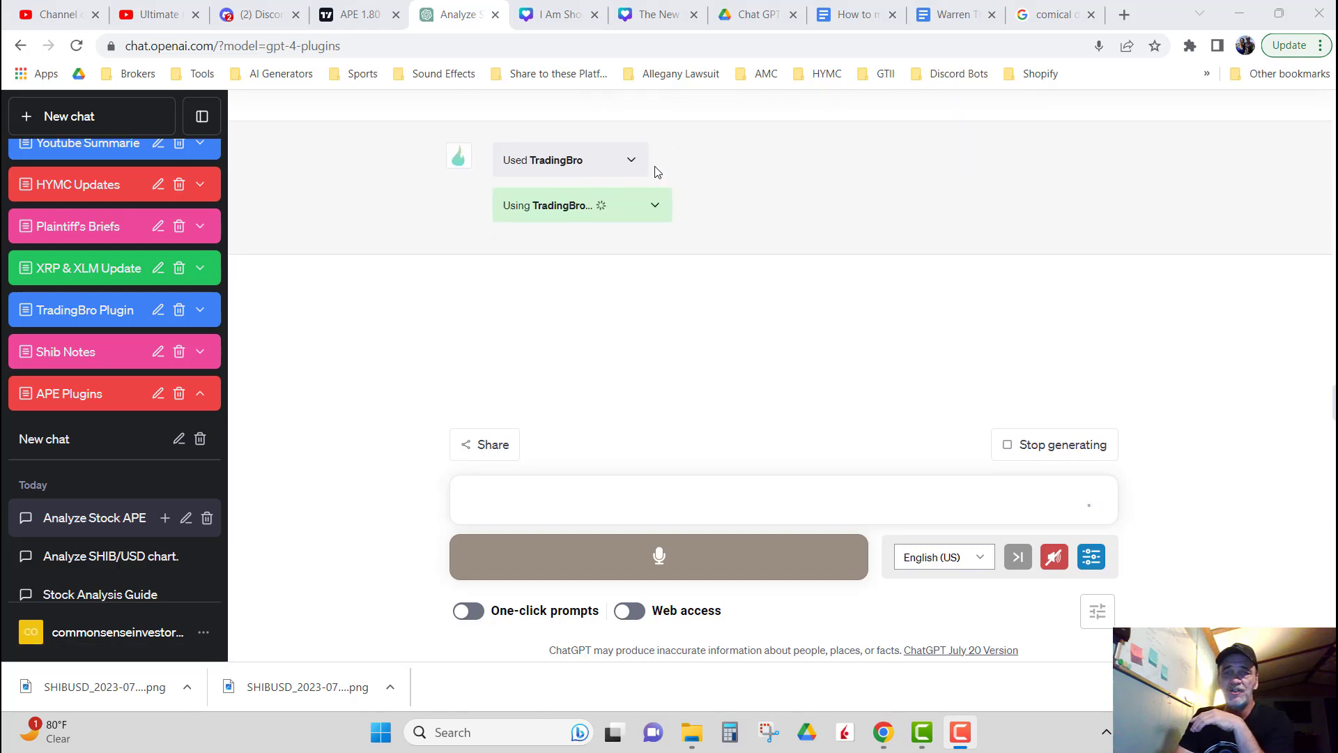
# - Scroll through the TradingBro reply to read APE's P/E 12.8, P/B 1.5, debt-to-equity 0.5 and ROE 11.8%
pyautogui.scroll(3, 899, 293)
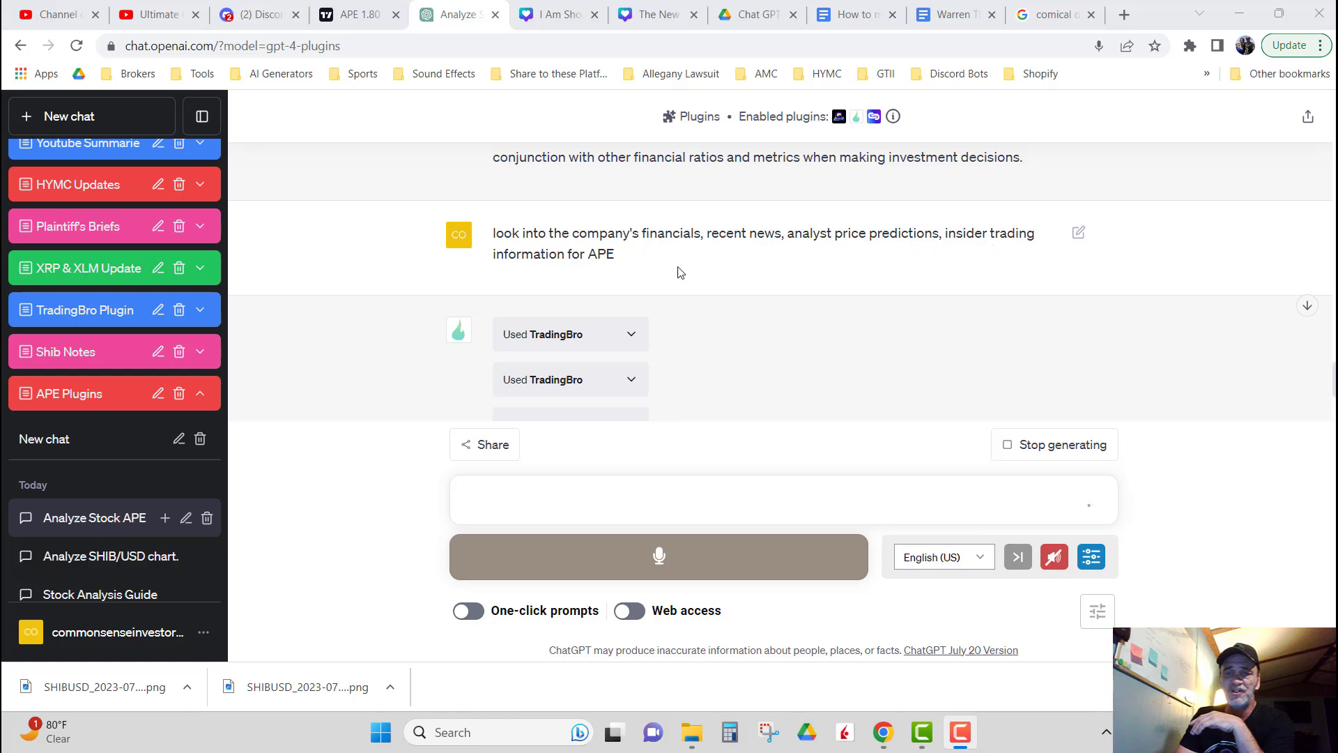
pyautogui.scroll(-3, 580, 276)
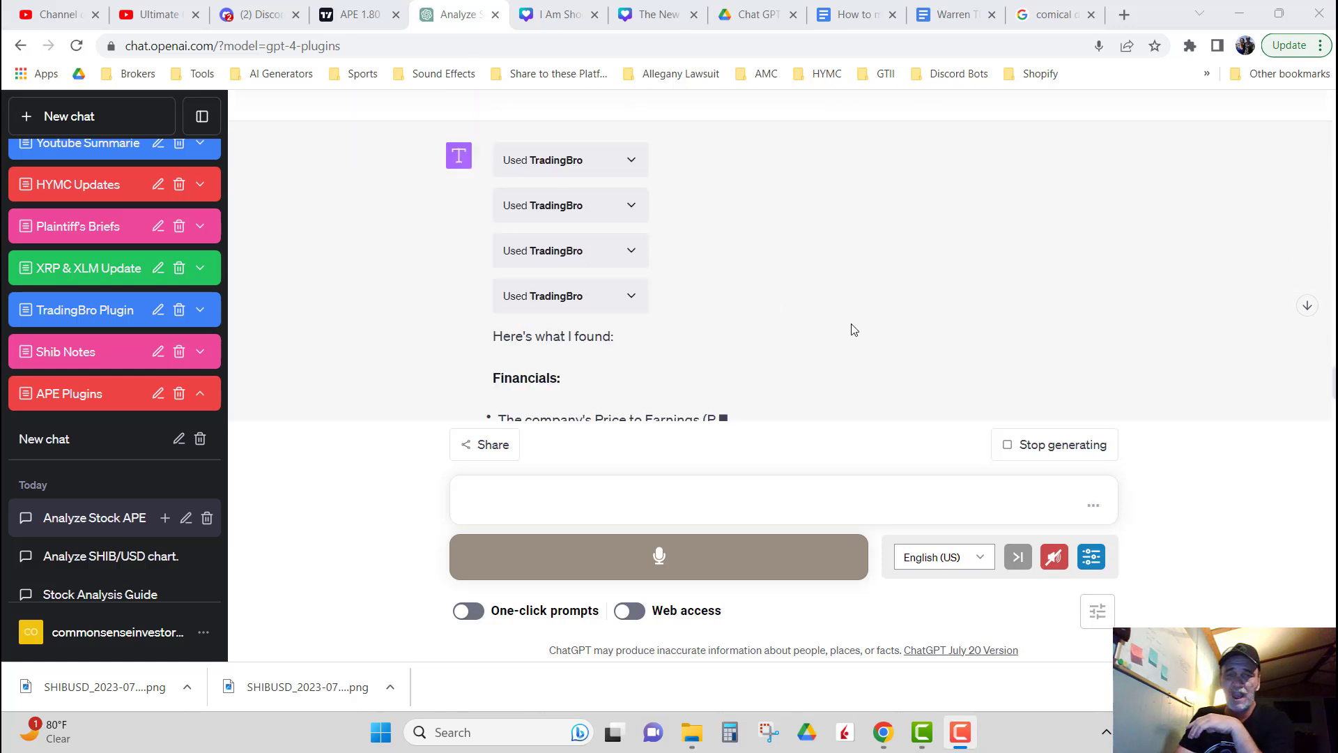
pyautogui.scroll(-2, 851, 329)
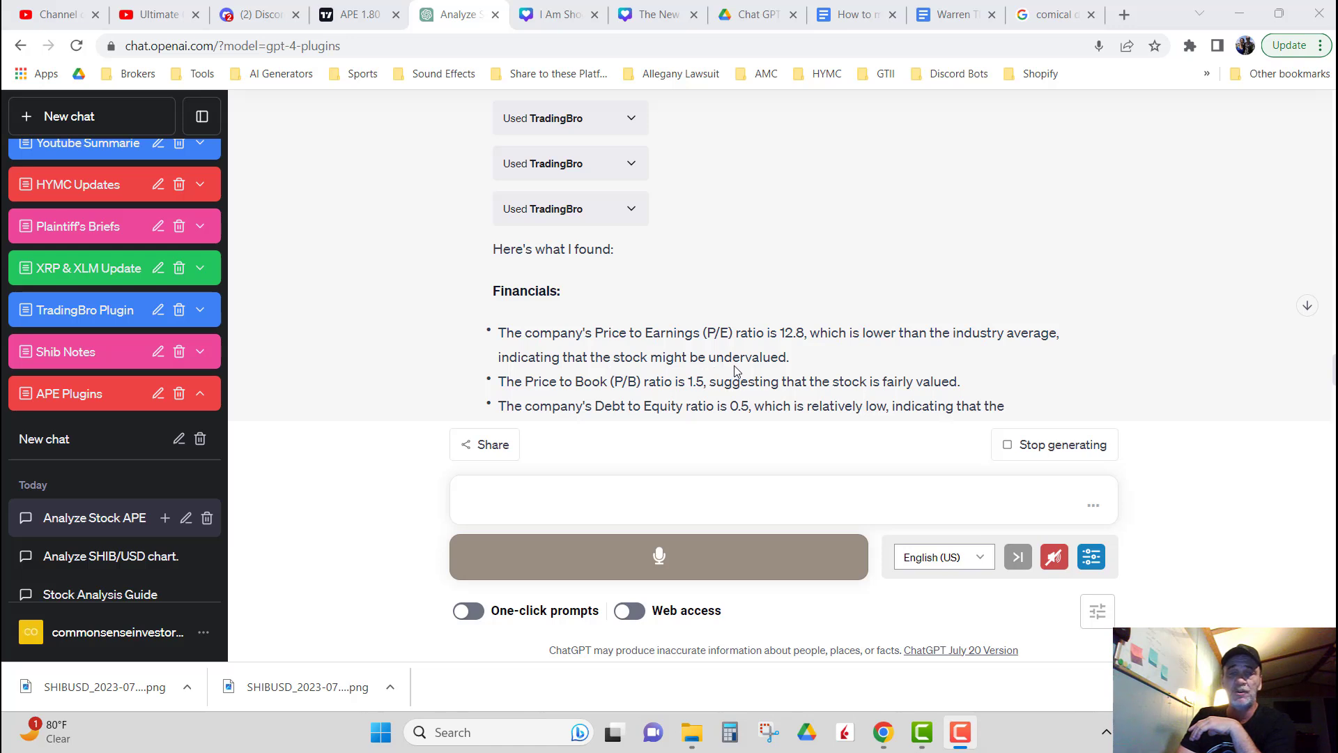
pyautogui.scroll(-1, 735, 369)
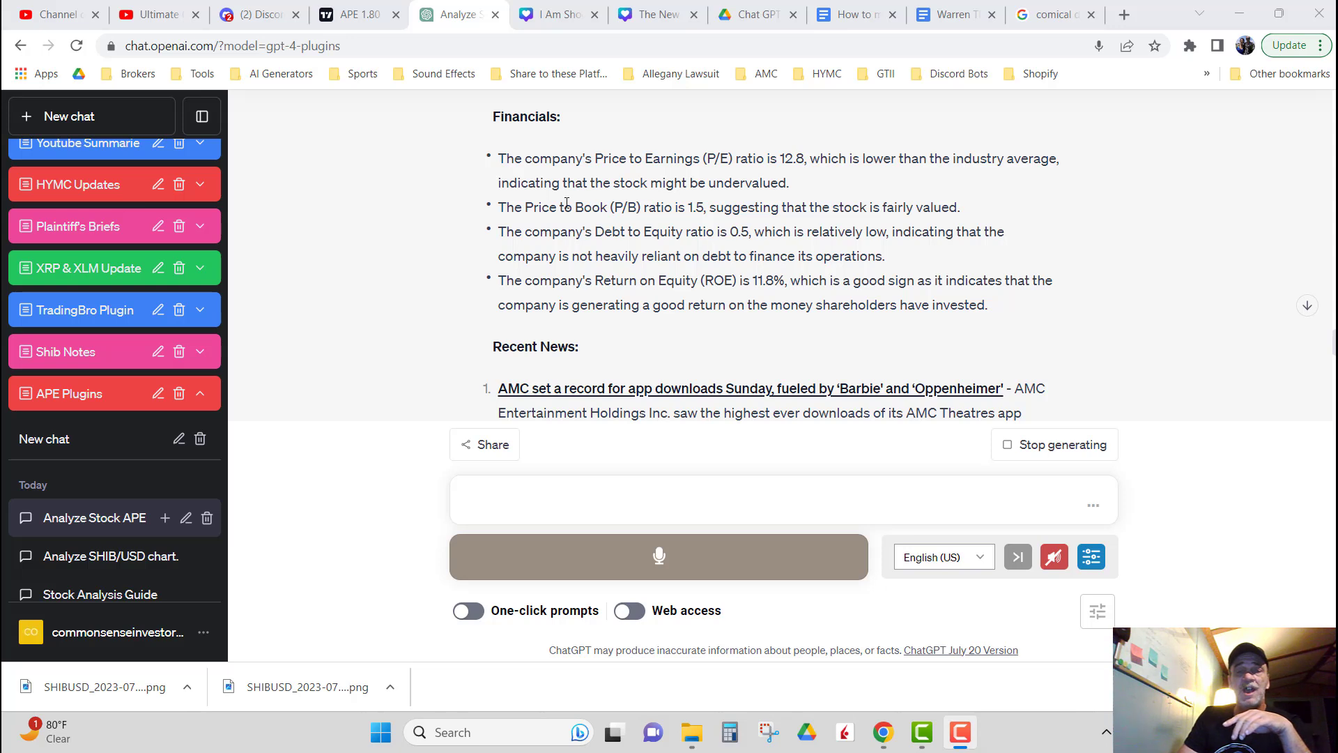
# - Copy 'Price to Book (P/B) ratio' from the reply into the message box, prefixed with 'What is'
pyautogui.moveTo(524, 208); pyautogui.dragTo(673, 211)
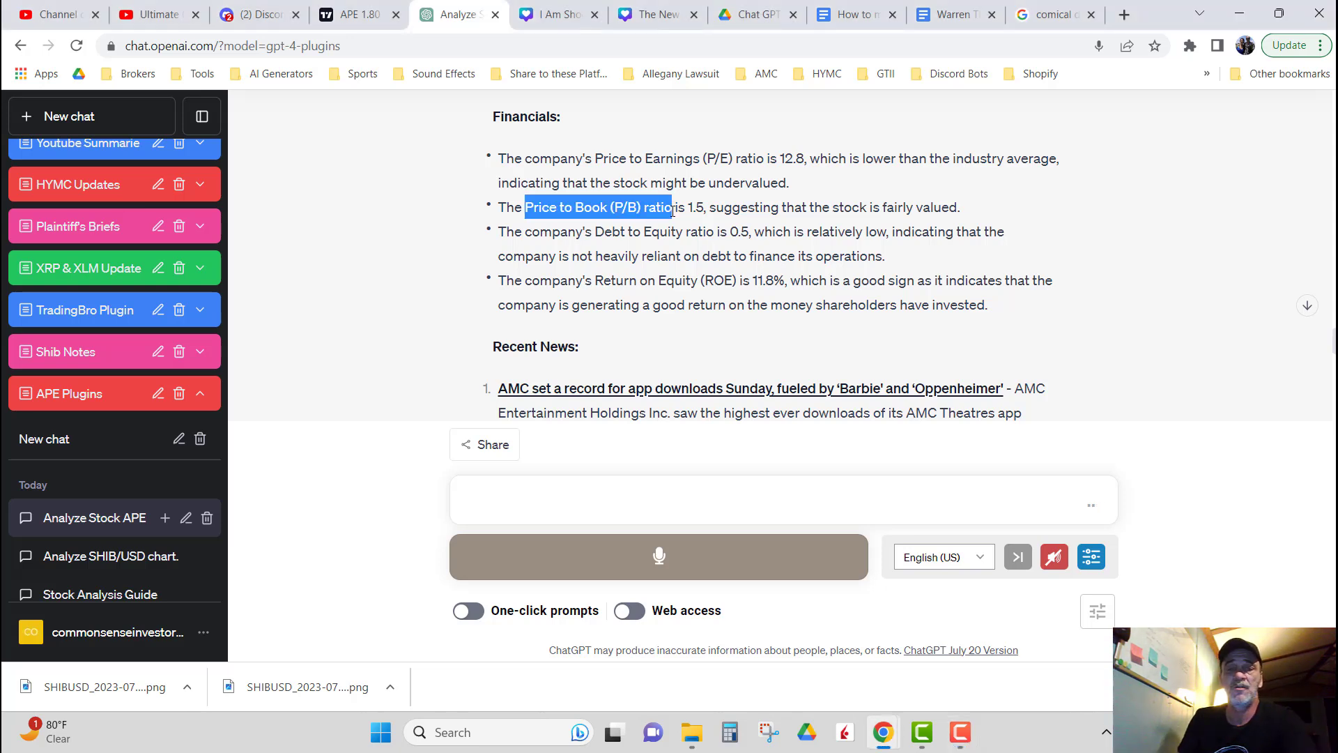
pyautogui.rightClick(618, 207)
pyautogui.click(642, 219)
pyautogui.click(502, 498)
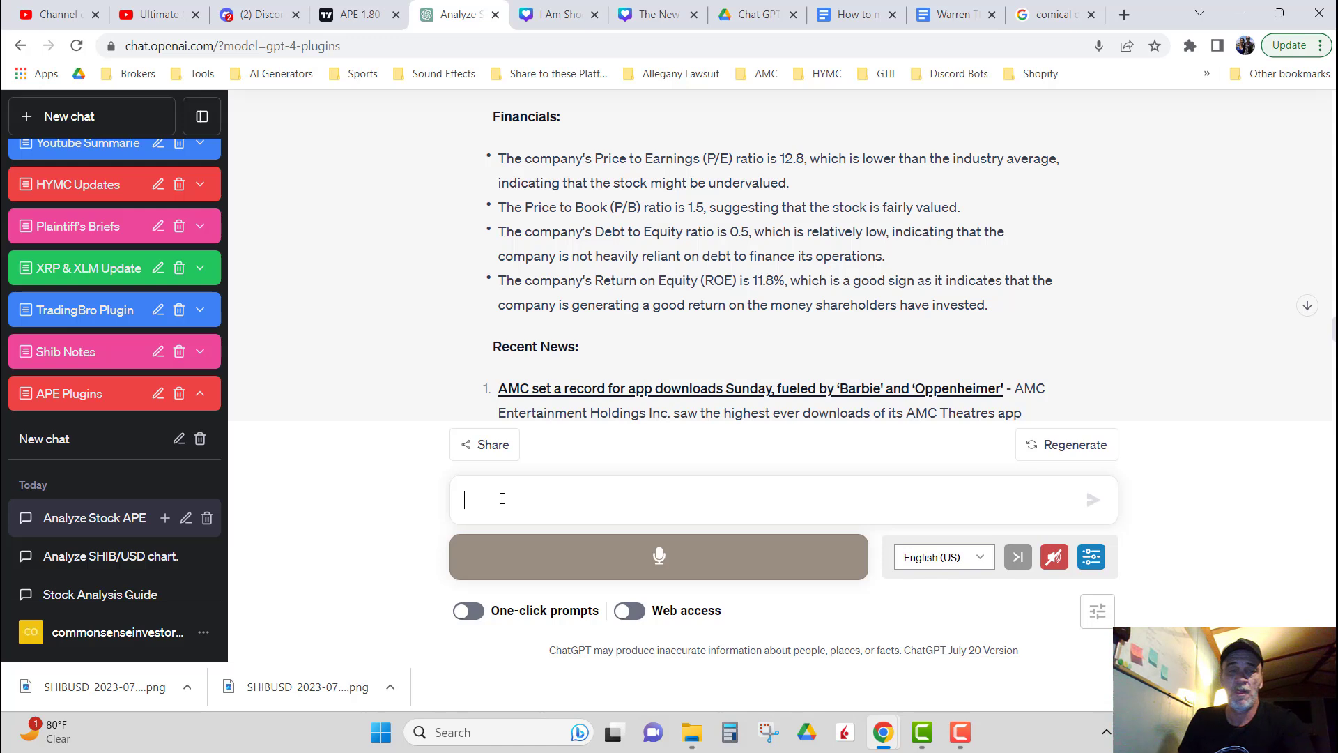
pyautogui.hotkey('ctrl', 'v')
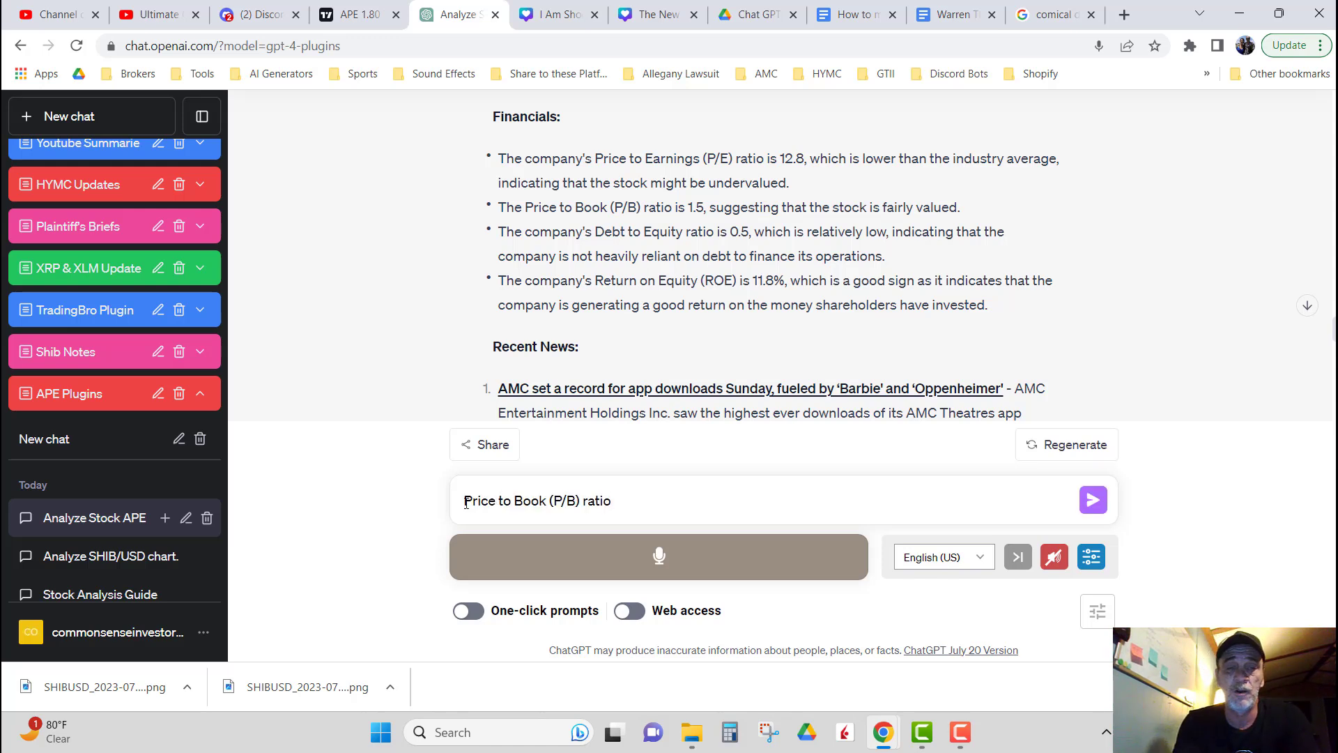
pyautogui.write('W')
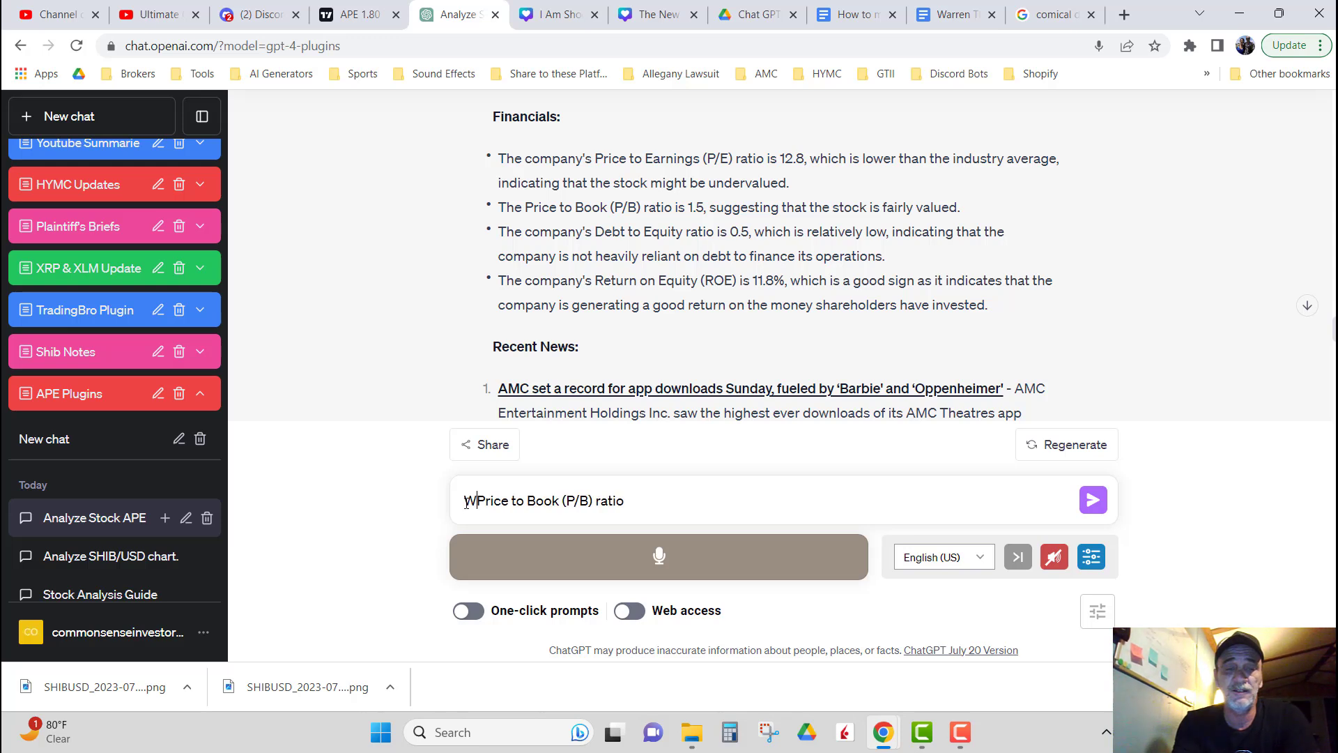
pyautogui.write('hat is')
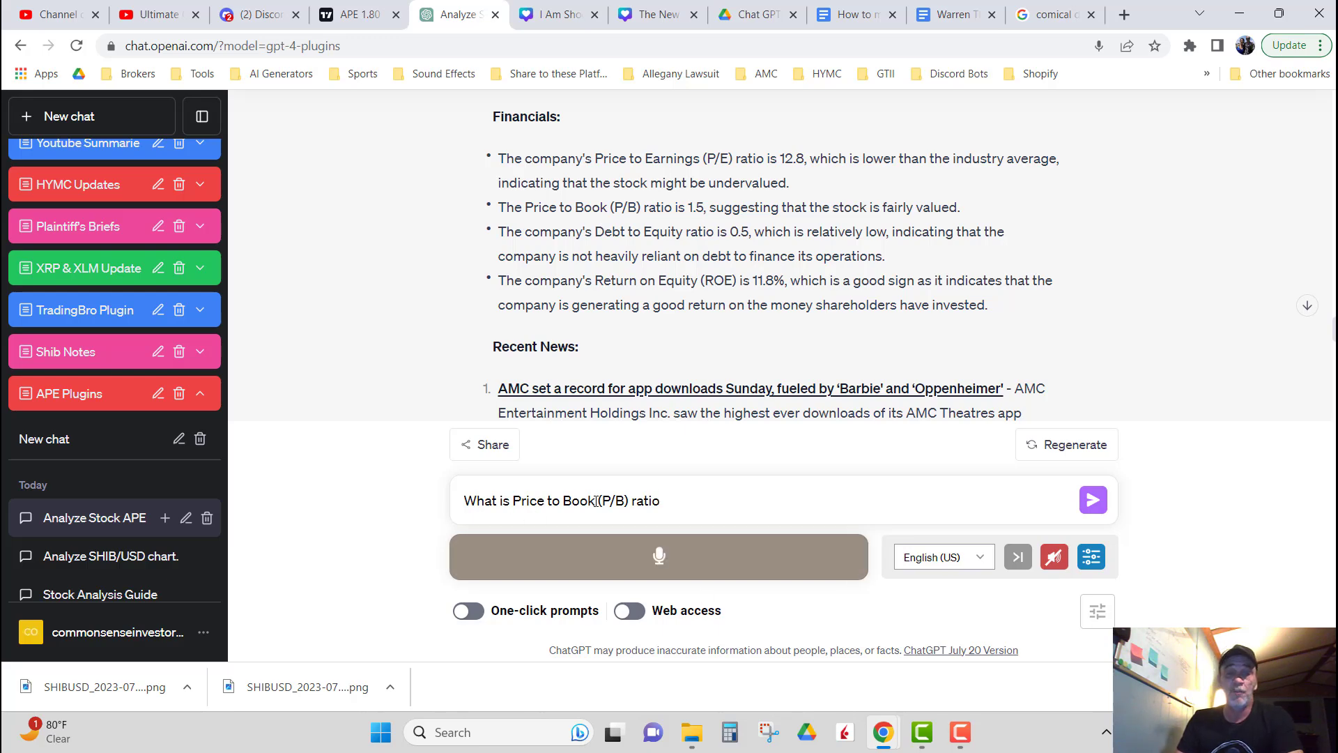
pyautogui.scroll(-2, 537, 319)
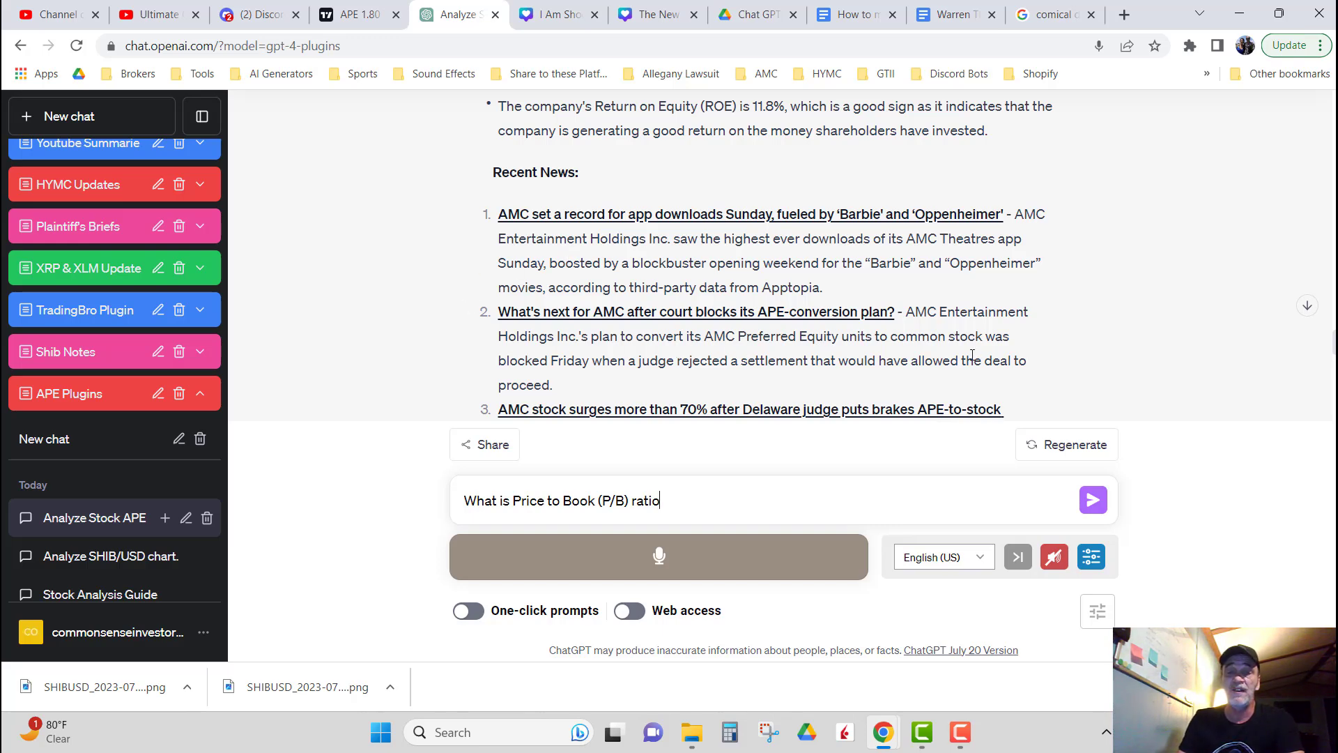
# - Open the MarketWatch story on AMC's record app downloads driven by 'Barbie' and 'Oppenheimer'
pyautogui.click(726, 215)
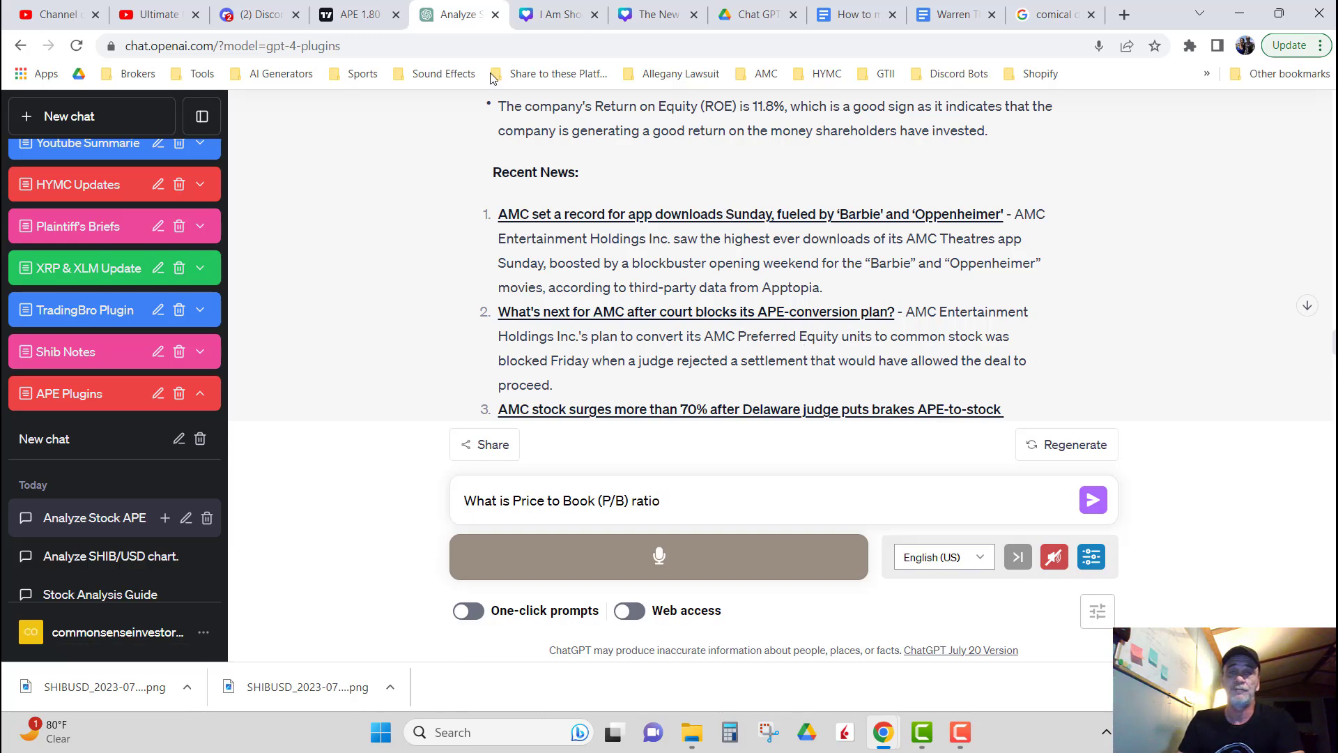